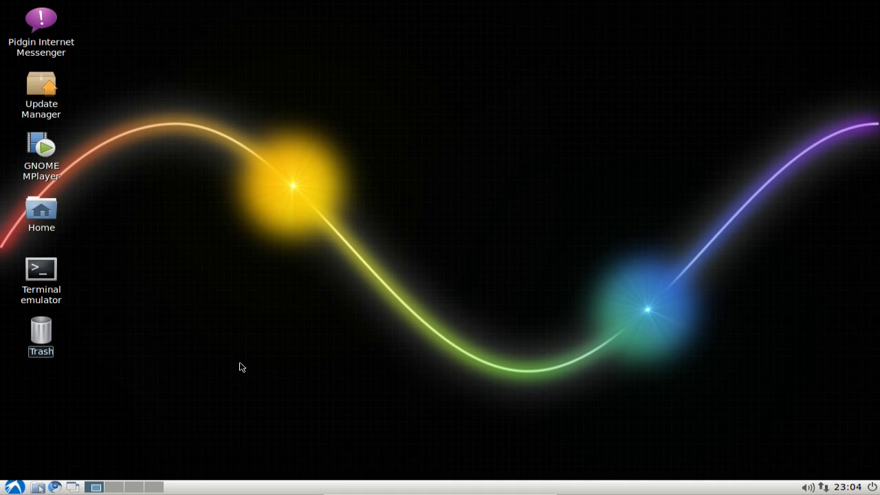
- Launch the Xarchiver archive manager from the Accessories menu
{"action": "left_click", "coordinate": [13, 488]}
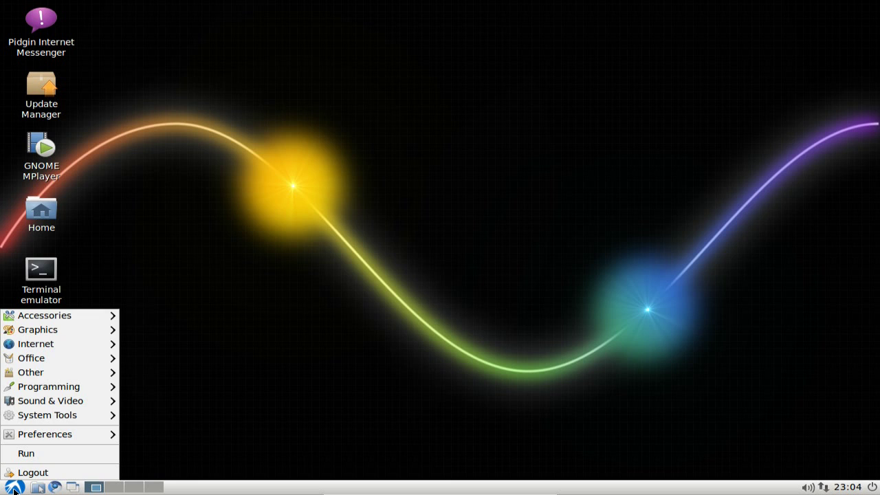
{"action": "mouse_move", "coordinate": [84, 316]}
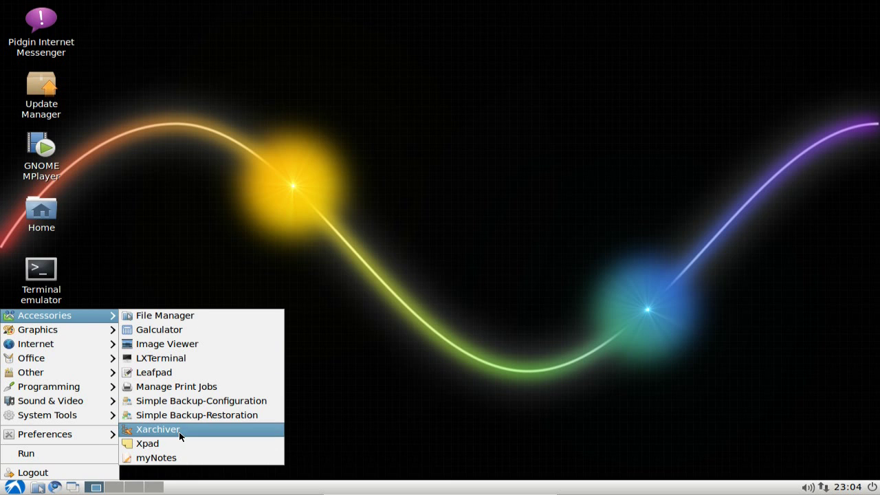
{"action": "left_click", "coordinate": [181, 431]}
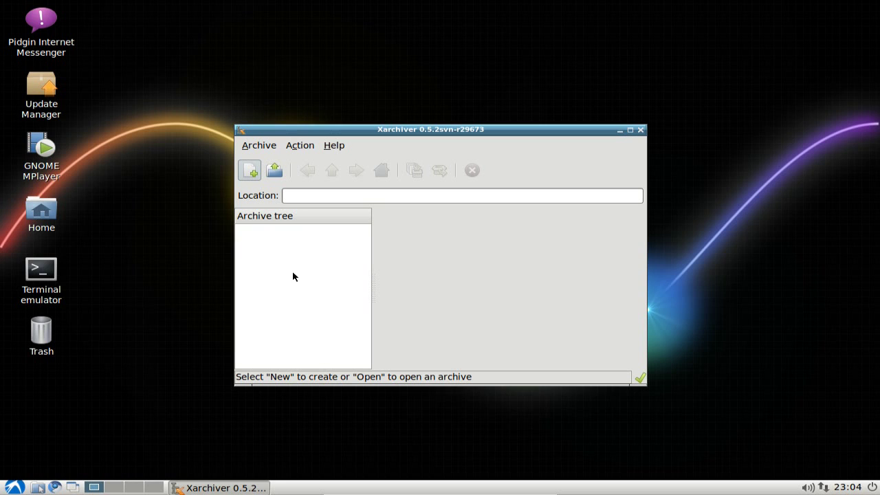
- Create a new zip-type archive named 'safe' in the Desktop folder
{"action": "left_click", "coordinate": [250, 174]}
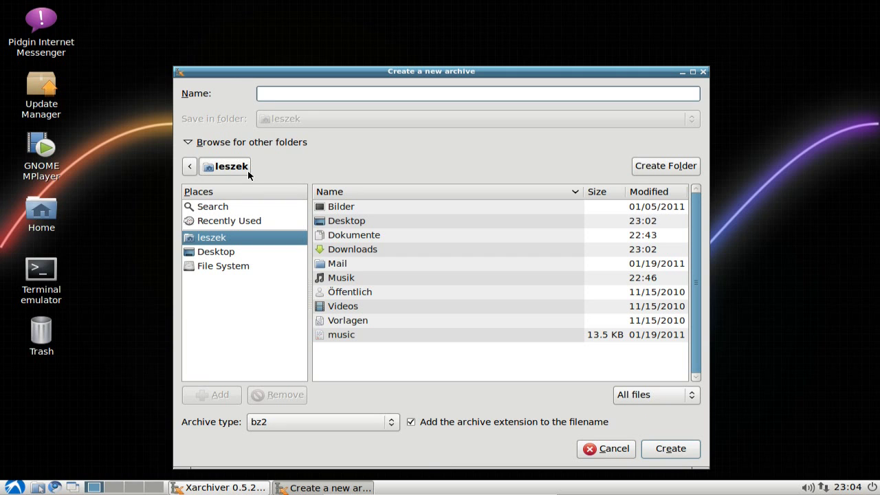
{"action": "left_click", "coordinate": [349, 422]}
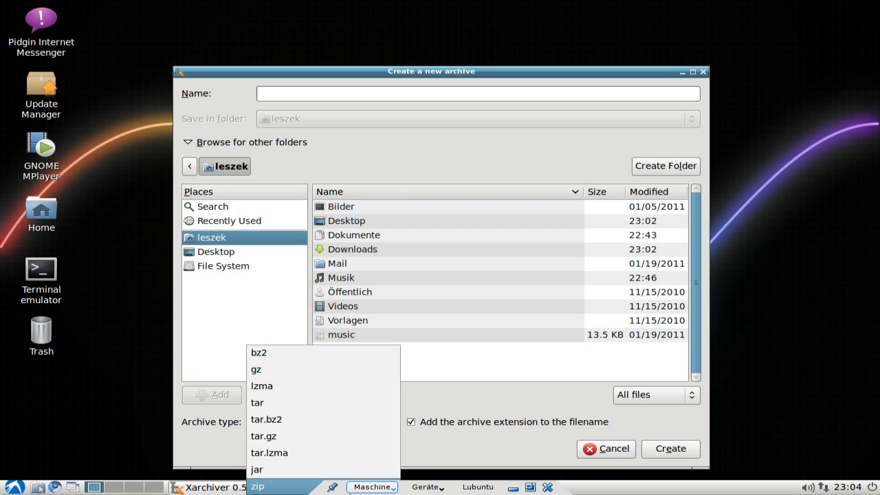
{"action": "left_click", "coordinate": [267, 487]}
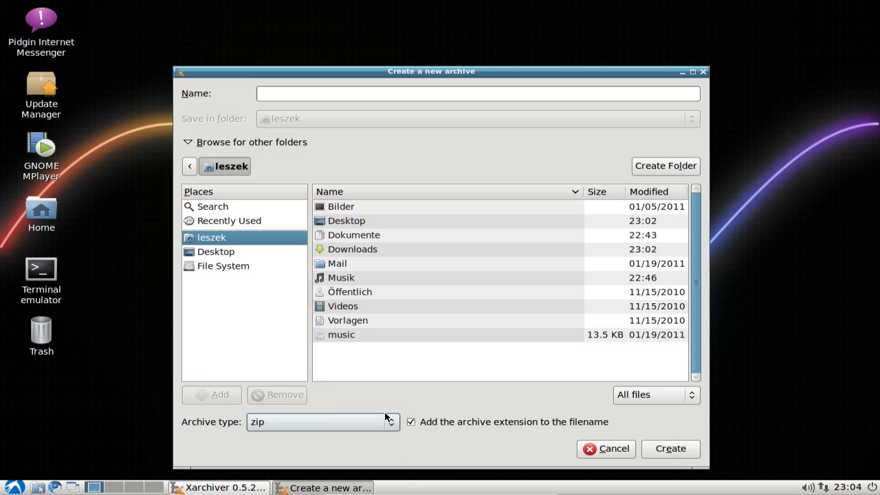
{"action": "double_click", "coordinate": [348, 220]}
{"action": "left_click", "coordinate": [296, 92]}
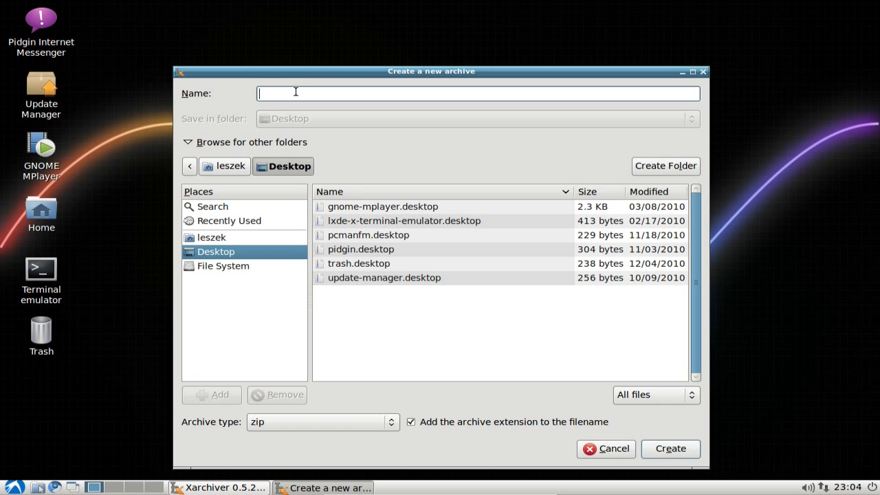
{"action": "type", "text": "safe"}
{"action": "left_click", "coordinate": [674, 451]}
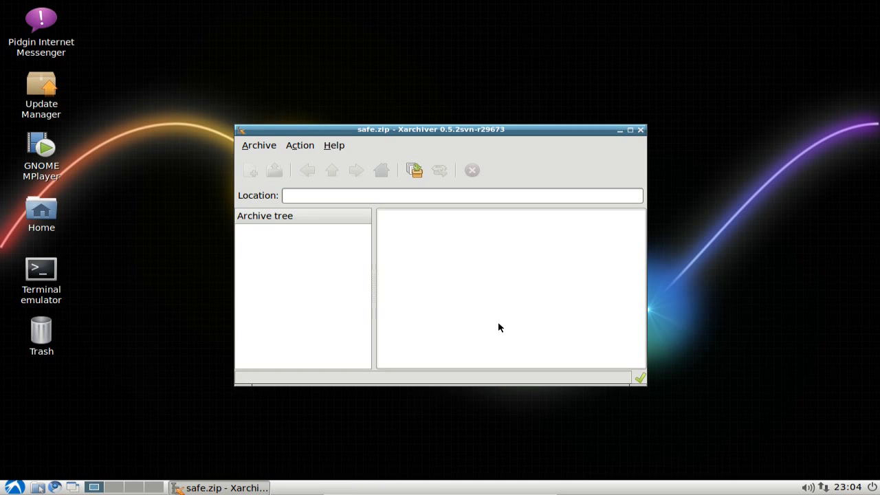
- Add recffmpeg-tray.py from Downloads with password encryption on and compression raised to 9
{"action": "left_click", "coordinate": [413, 173]}
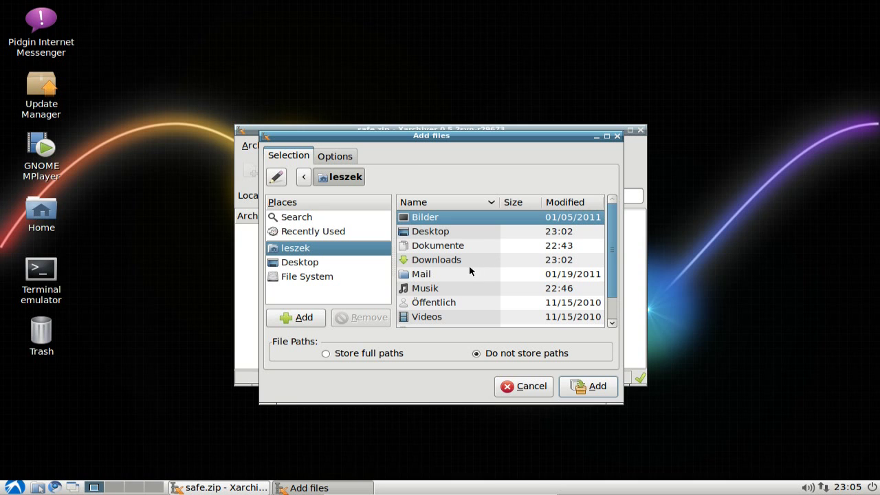
{"action": "double_click", "coordinate": [449, 259]}
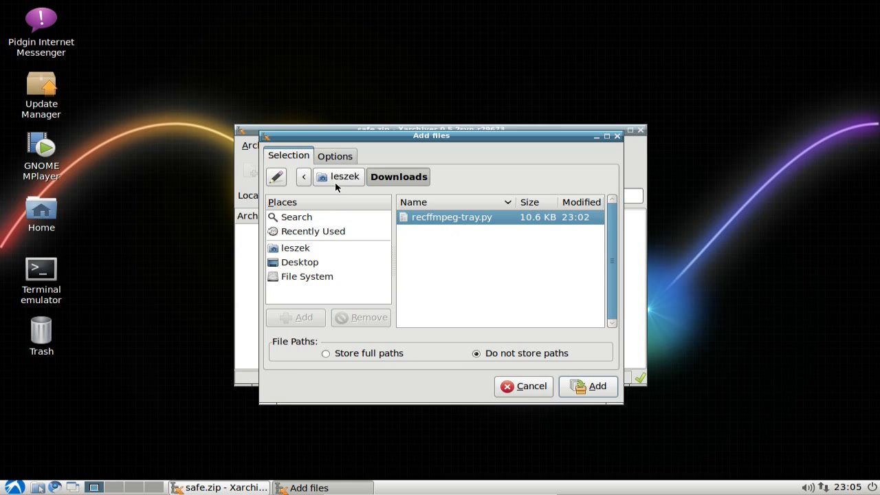
{"action": "left_click", "coordinate": [336, 158]}
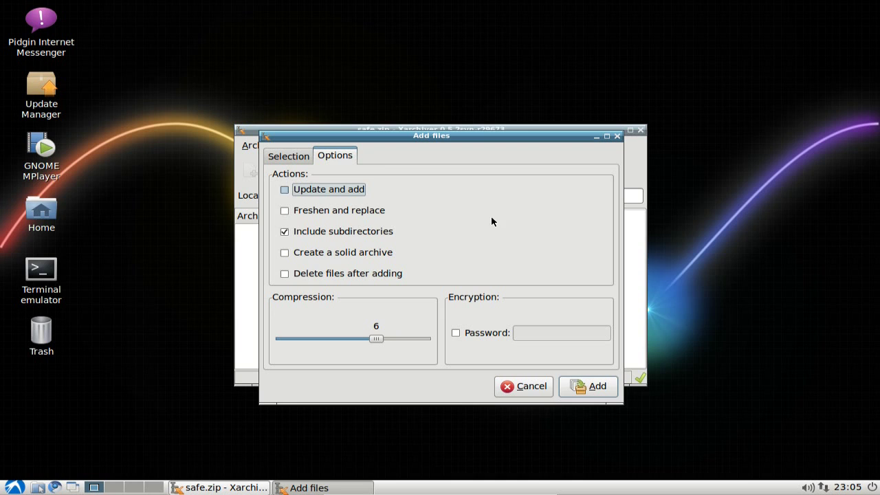
{"action": "left_click", "coordinate": [468, 334]}
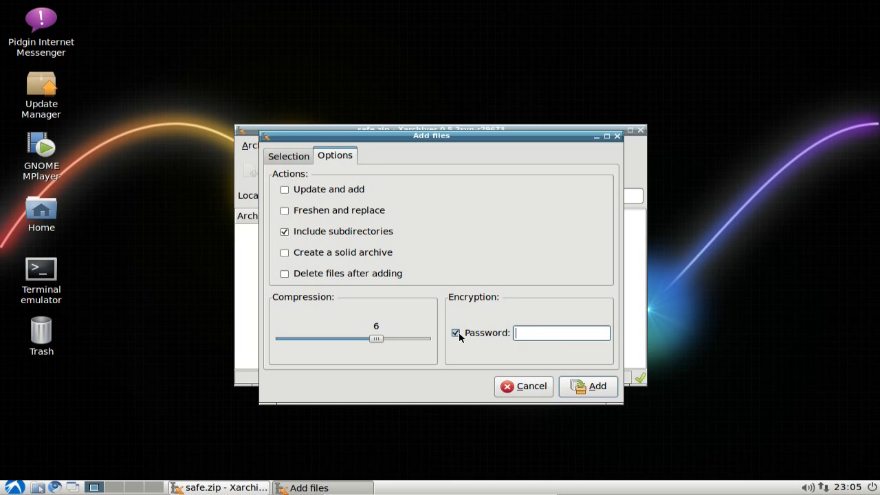
{"action": "type", "text": "password"}
{"action": "left_click", "coordinate": [378, 339]}
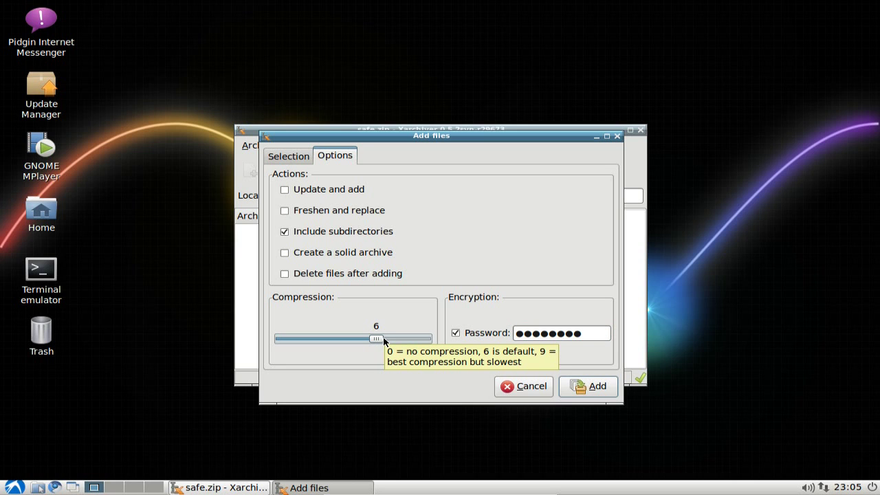
{"action": "left_click_drag", "start_coordinate": [384, 340], "coordinate": [433, 340]}
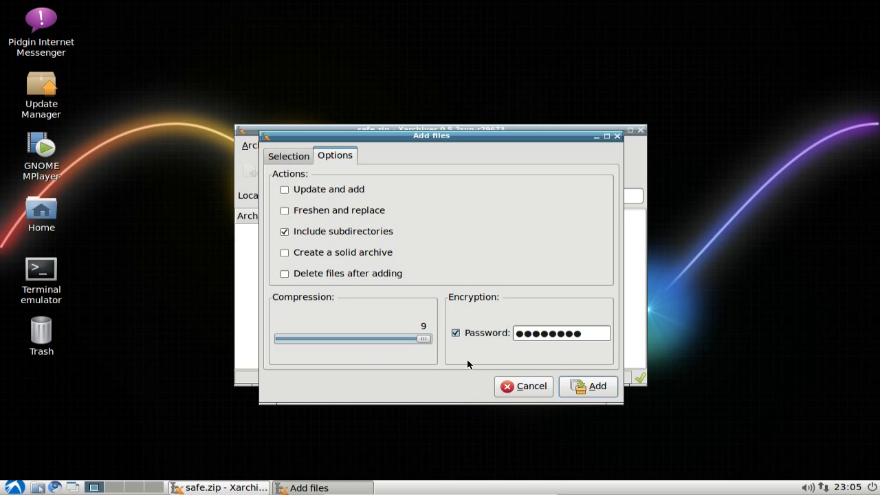
{"action": "left_click", "coordinate": [581, 386]}
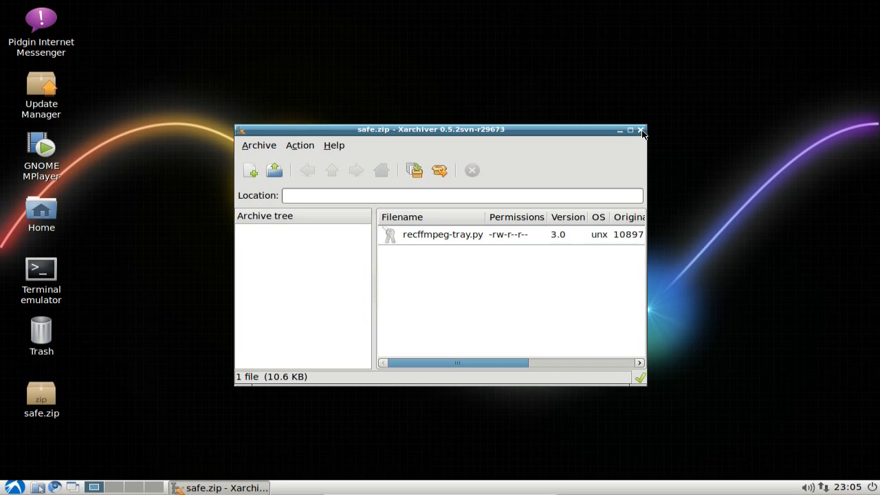
{"action": "left_click", "coordinate": [640, 130]}
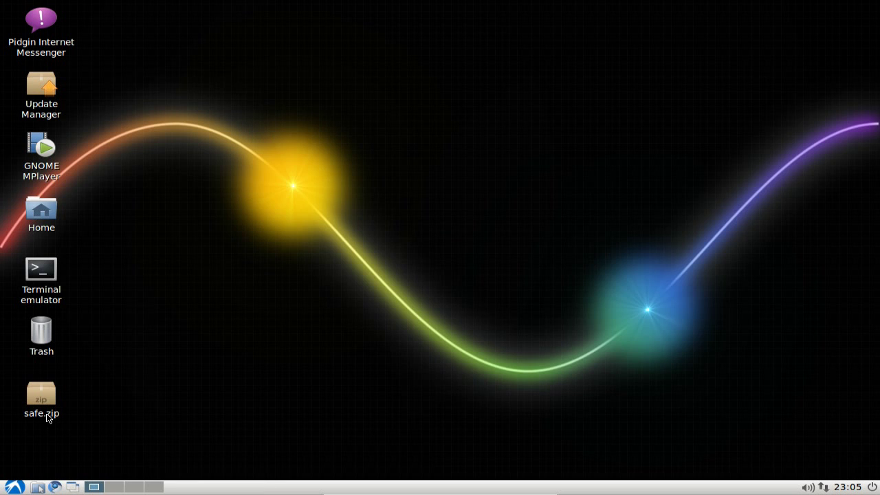
{"action": "left_click_drag", "start_coordinate": [94, 383], "coordinate": [1, 440]}
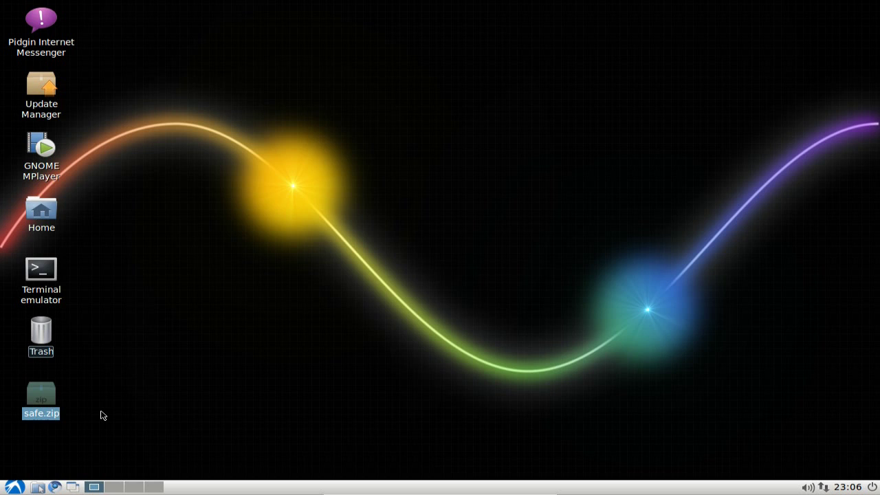
{"action": "left_click", "coordinate": [156, 422]}
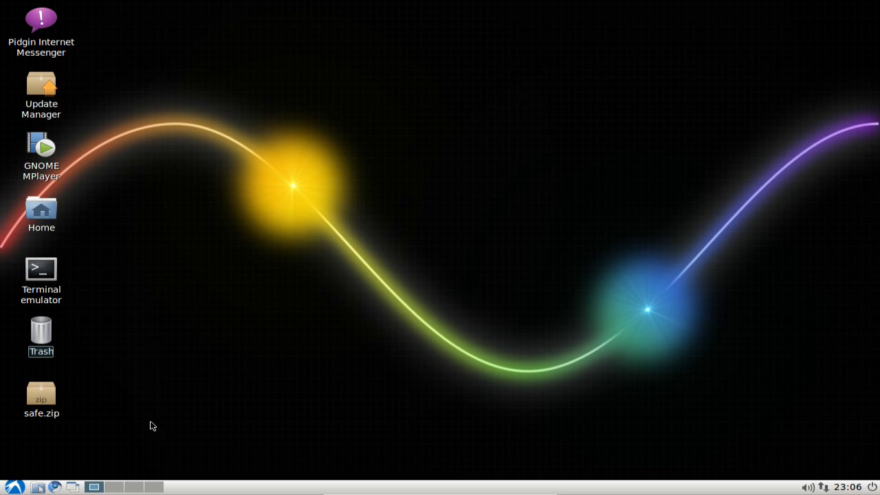
{"action": "left_click_drag", "start_coordinate": [69, 384], "coordinate": [1, 447]}
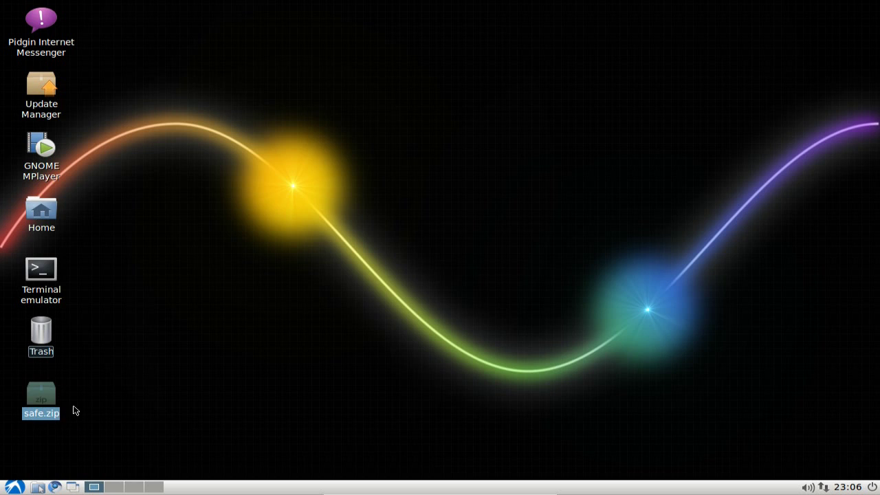
{"action": "left_click", "coordinate": [71, 391]}
{"action": "double_click", "coordinate": [45, 401]}
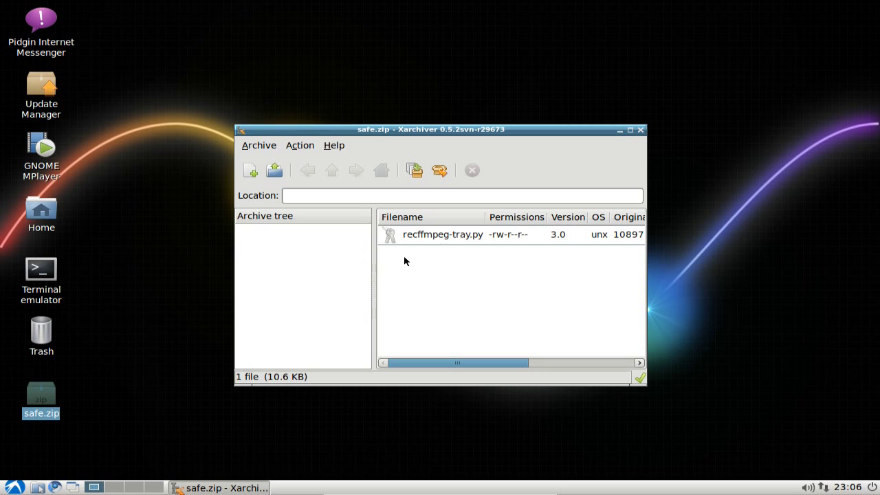
- Open recffmpeg-tray.py, dismiss the error, and supply the archive password via Action > Enter password
{"action": "double_click", "coordinate": [428, 240]}
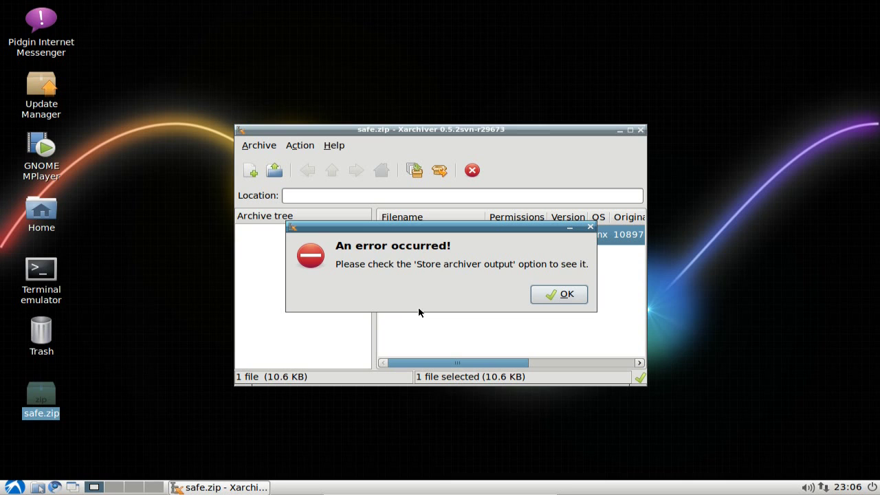
{"action": "left_click", "coordinate": [581, 296]}
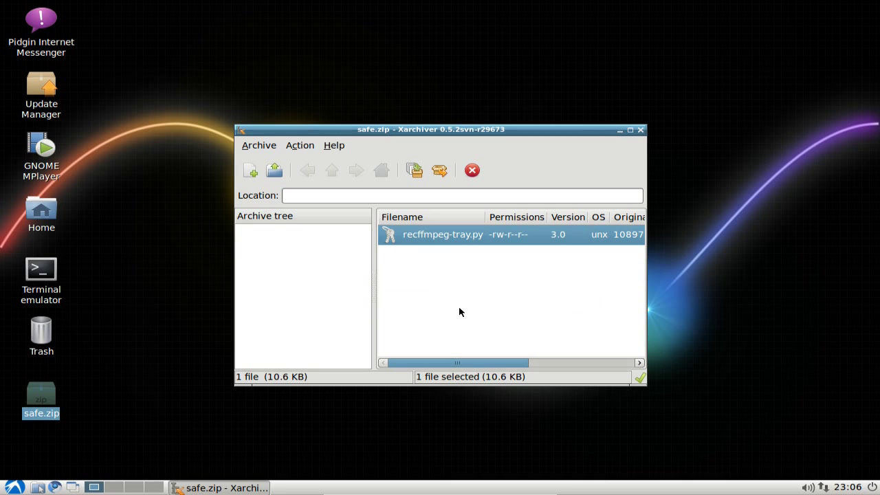
{"action": "left_click", "coordinate": [300, 145]}
{"action": "left_click", "coordinate": [348, 341]}
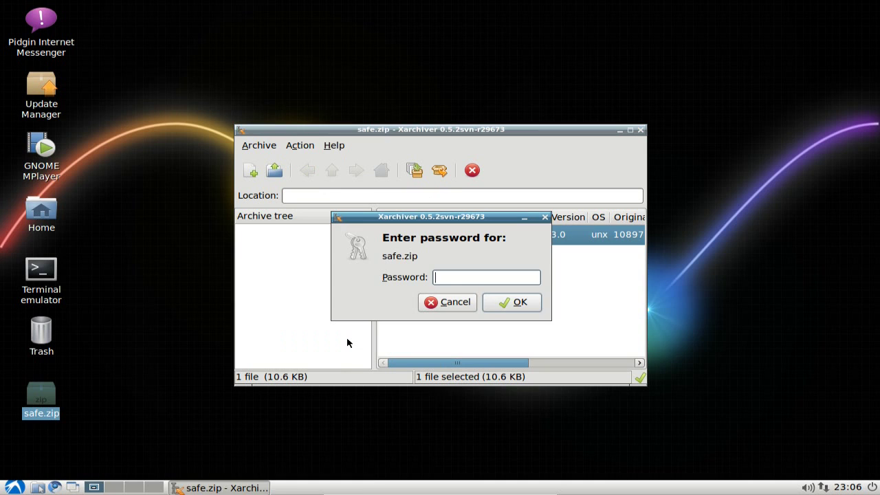
{"action": "type", "text": "********"}
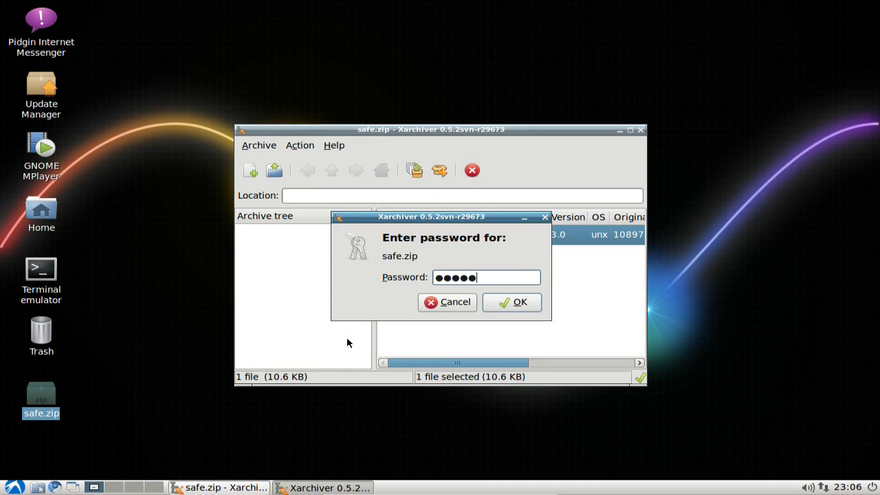
{"action": "left_click", "coordinate": [516, 302]}
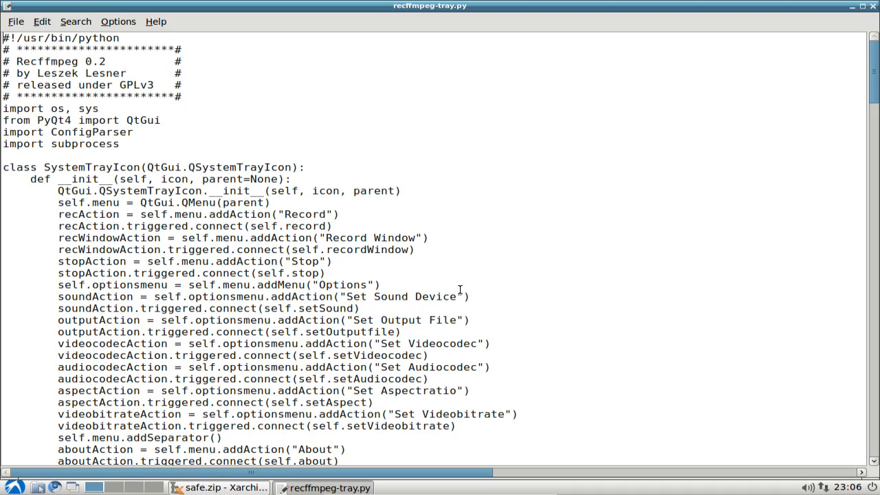
- Scroll through the script in Leafpad, then close Leafpad and the safe.zip Xarchiver window
{"action": "left_click_drag", "start_coordinate": [876, 95], "coordinate": [871, 172]}
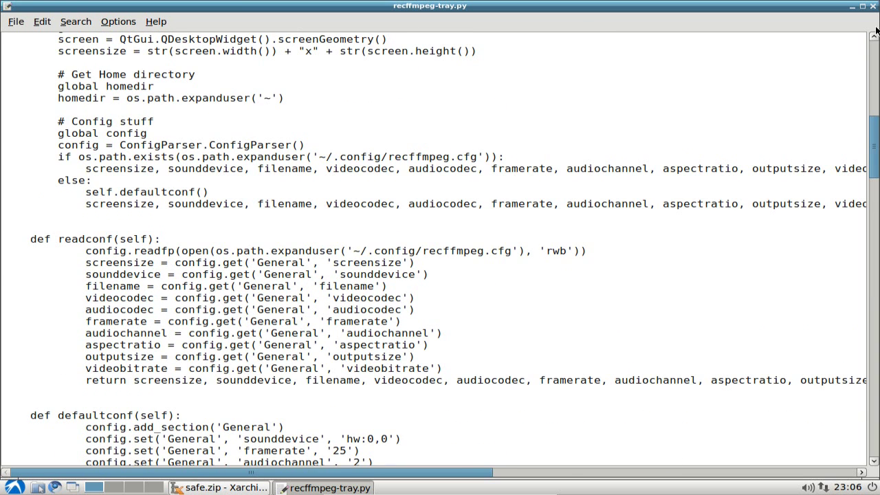
{"action": "left_click", "coordinate": [873, 6]}
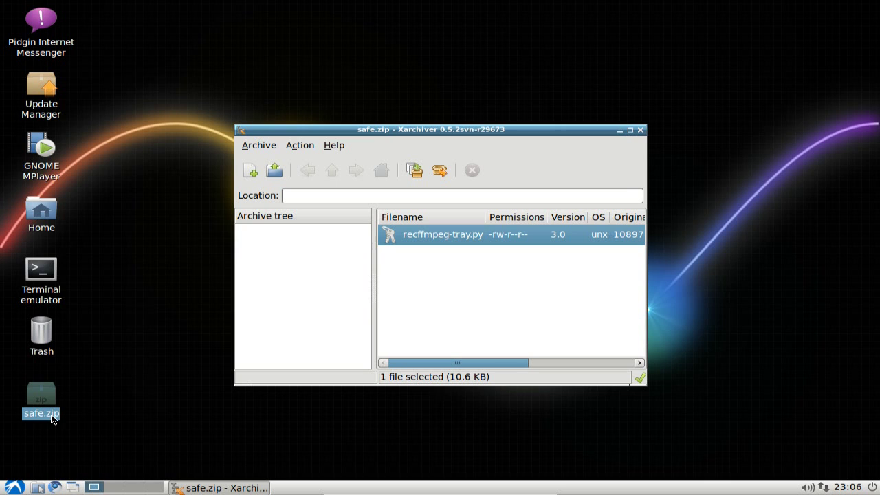
{"action": "left_click", "coordinate": [640, 132]}
{"action": "left_click_drag", "start_coordinate": [109, 393], "coordinate": [55, 409]}
- Delete safe.zip from the desktop, then open Downloads in the file manager and select recffmpeg-tray.py
{"action": "key", "text": "Delete"}
{"action": "key", "text": "Return"}
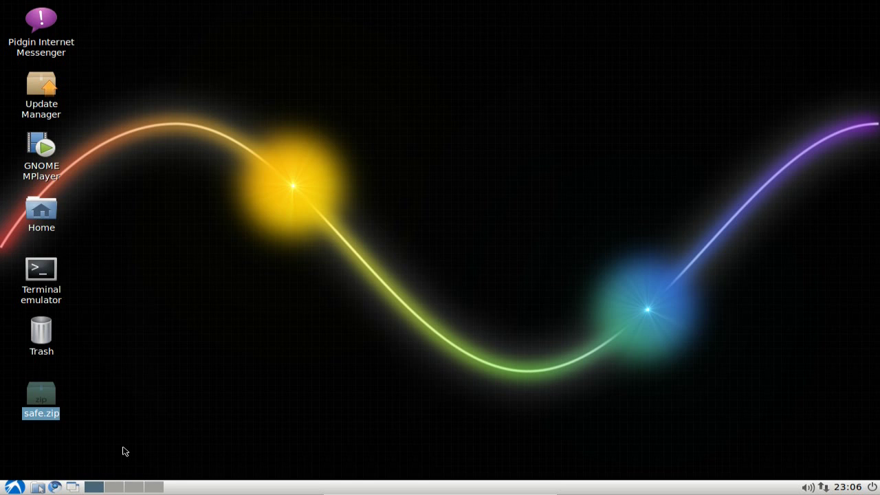
{"action": "double_click", "coordinate": [51, 220]}
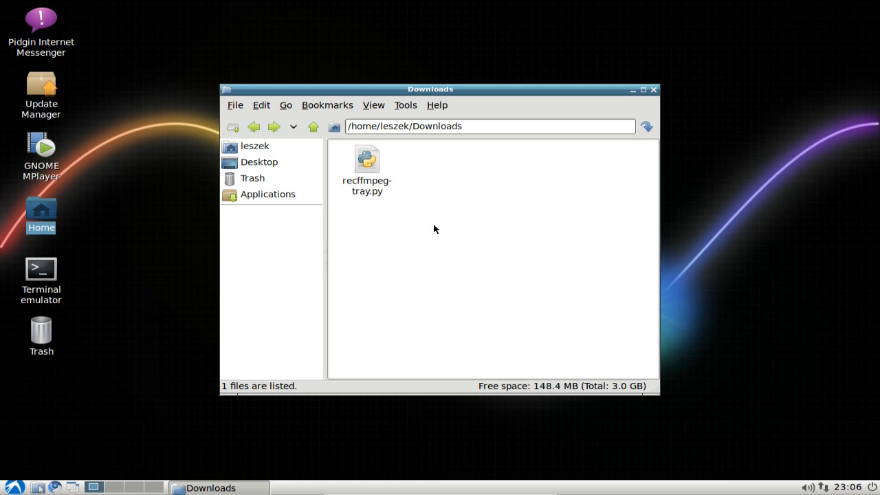
{"action": "left_click", "coordinate": [374, 194]}
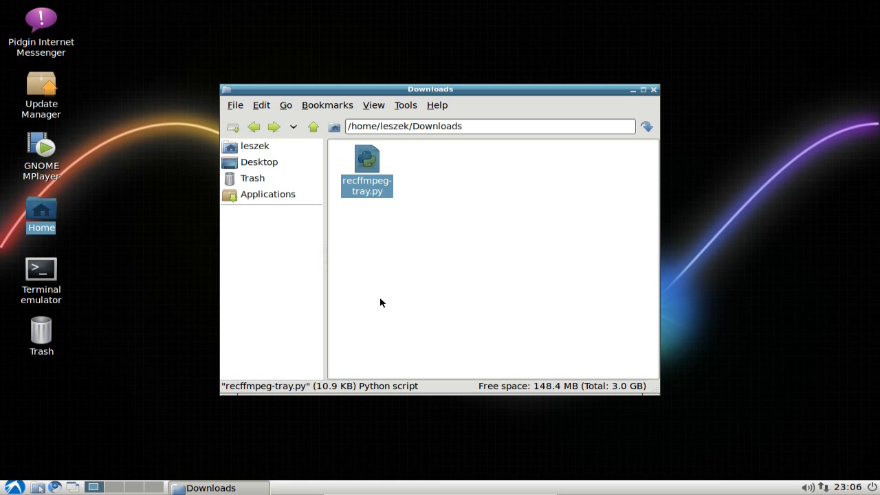
{"action": "right_click", "coordinate": [378, 193]}
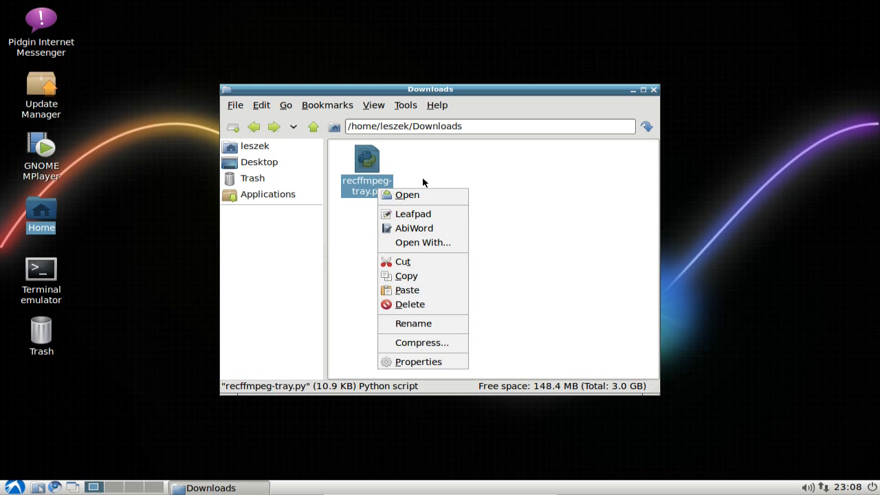
{"action": "left_click", "coordinate": [420, 185]}
{"action": "left_click", "coordinate": [405, 106]}
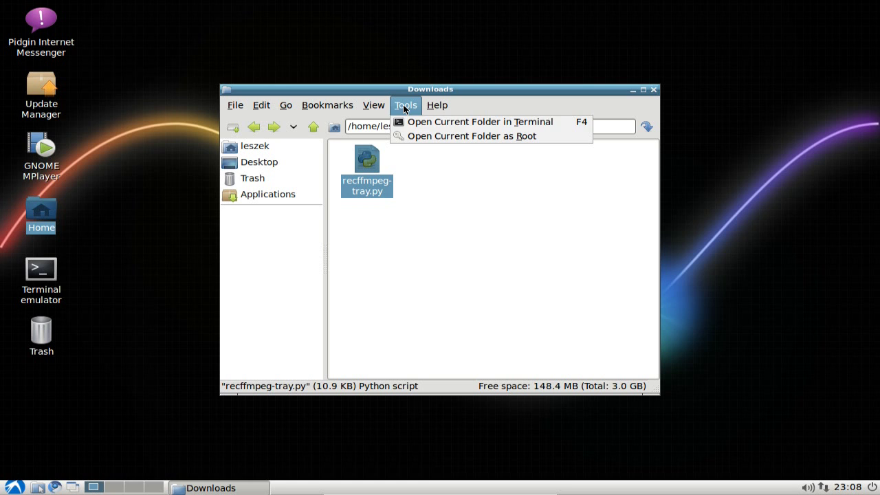
- Open a terminal in Downloads, placing it left of a shrunken file manager at top-right
{"action": "left_click", "coordinate": [410, 124]}
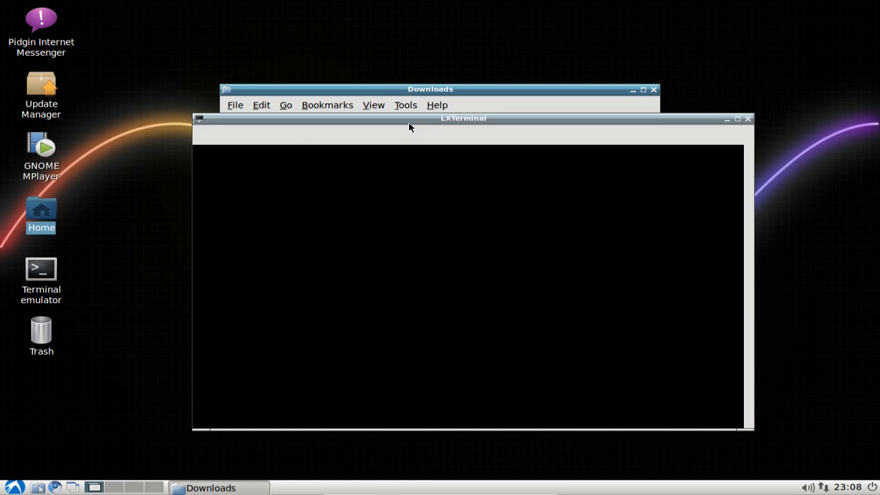
{"action": "left_click_drag", "start_coordinate": [422, 91], "coordinate": [555, 82]}
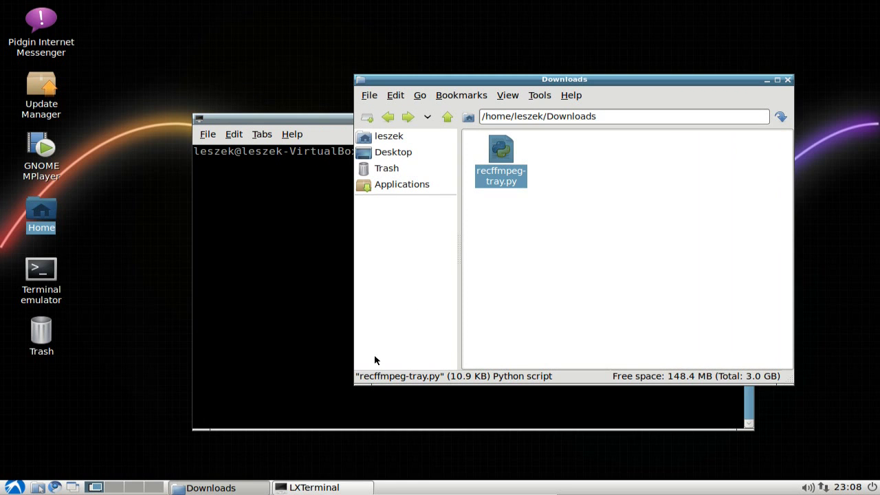
{"action": "left_click", "coordinate": [364, 380]}
{"action": "left_click", "coordinate": [429, 80]}
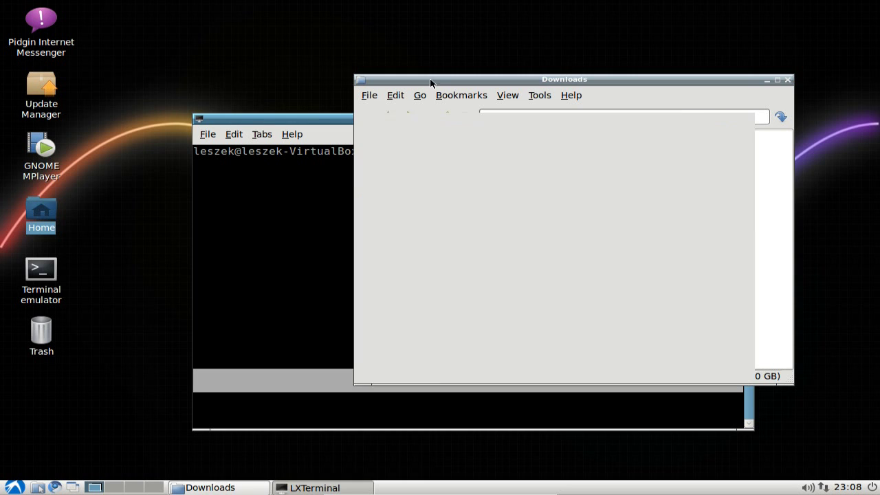
{"action": "left_click_drag", "start_coordinate": [360, 380], "coordinate": [431, 338]}
{"action": "left_click_drag", "start_coordinate": [545, 81], "coordinate": [625, 7]}
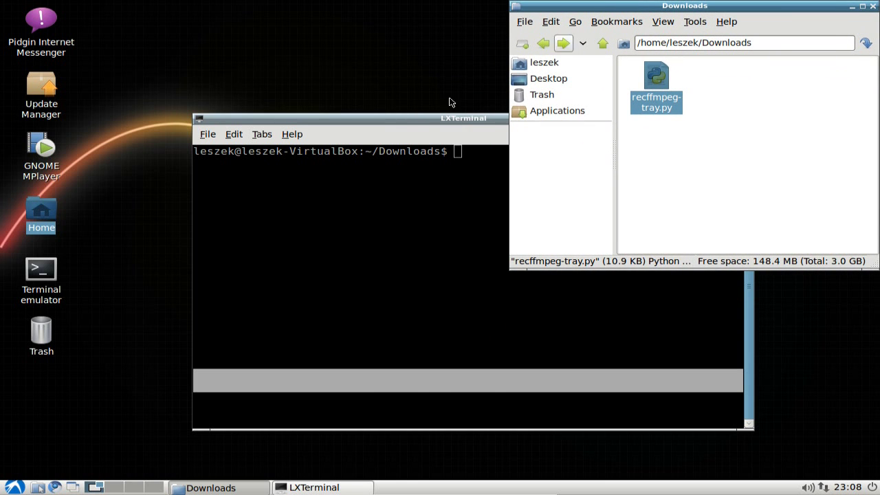
{"action": "left_click_drag", "start_coordinate": [405, 121], "coordinate": [207, 165]}
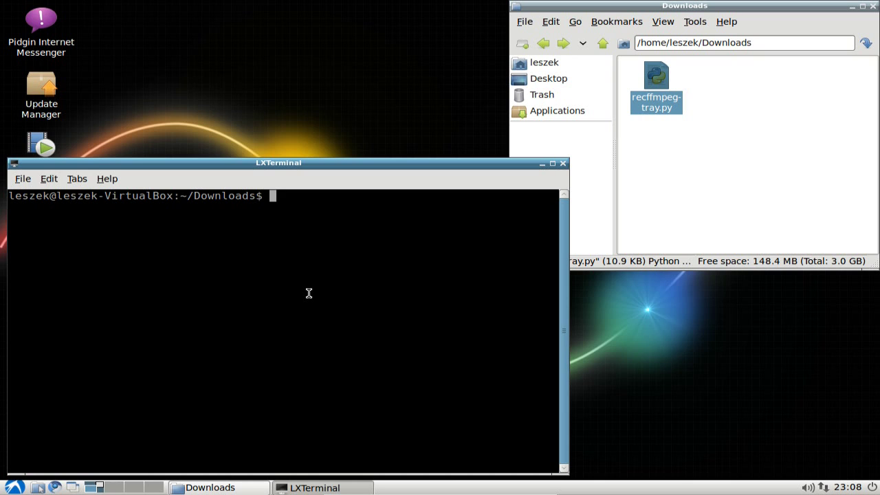
- Run gpg -c recffmpeg-tray.py and enter the passphrase twice to encrypt the script
{"action": "type", "text": "gpg -c recffm"}
{"action": "key", "text": "Tab"}
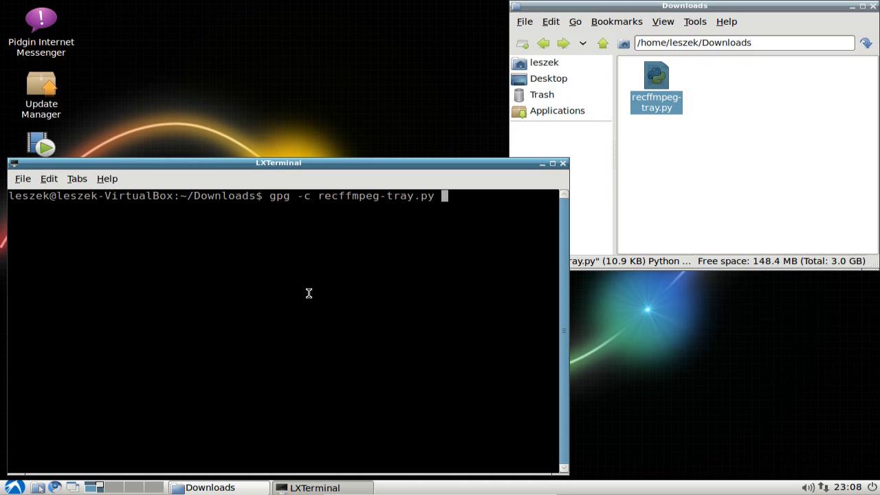
{"action": "key", "text": "Return"}
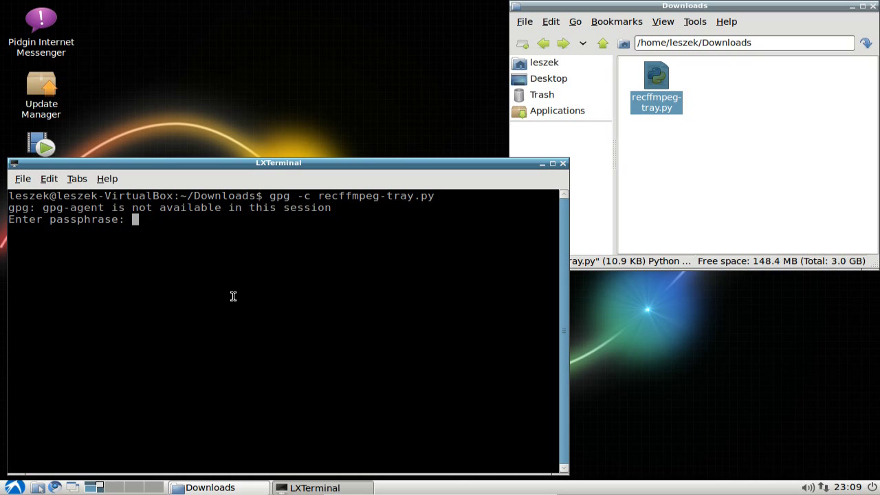
{"action": "key", "text": "Return"}
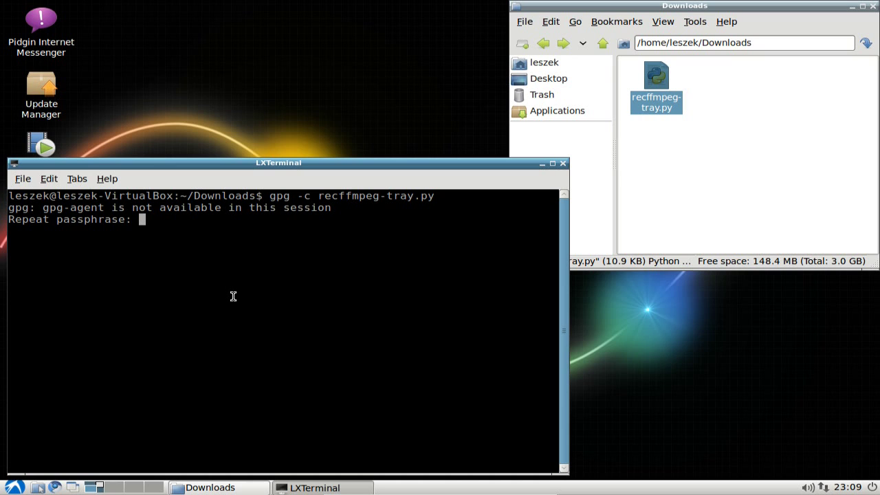
{"action": "key", "text": "Return"}
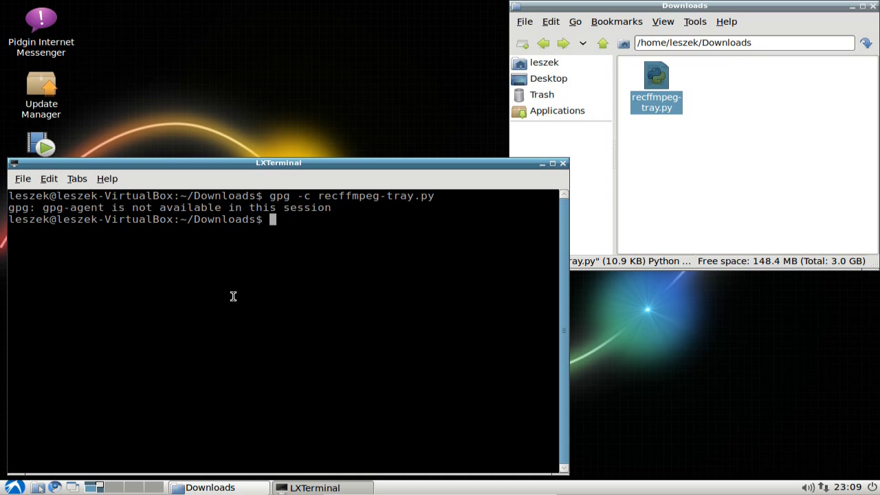
- Compare the 2.3 KB recffmpeg-tray.py.gpg against the original script's size, then minimize the terminal
{"action": "left_click", "coordinate": [736, 196]}
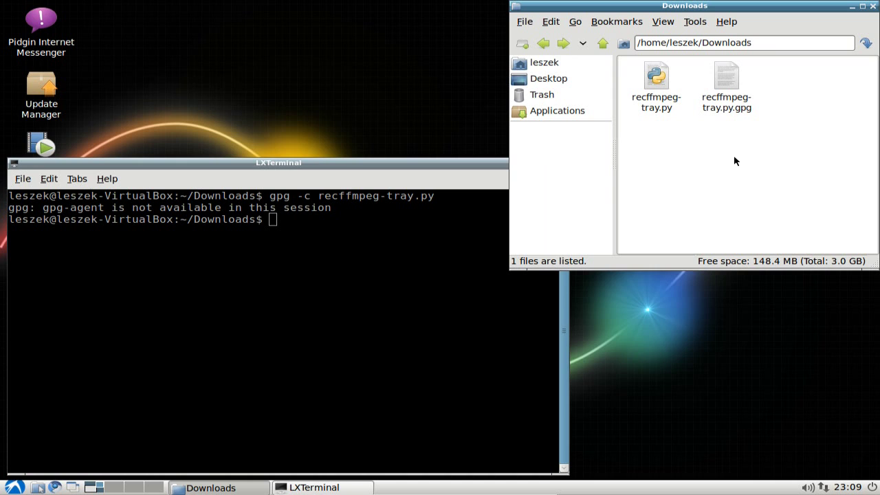
{"action": "left_click", "coordinate": [739, 113]}
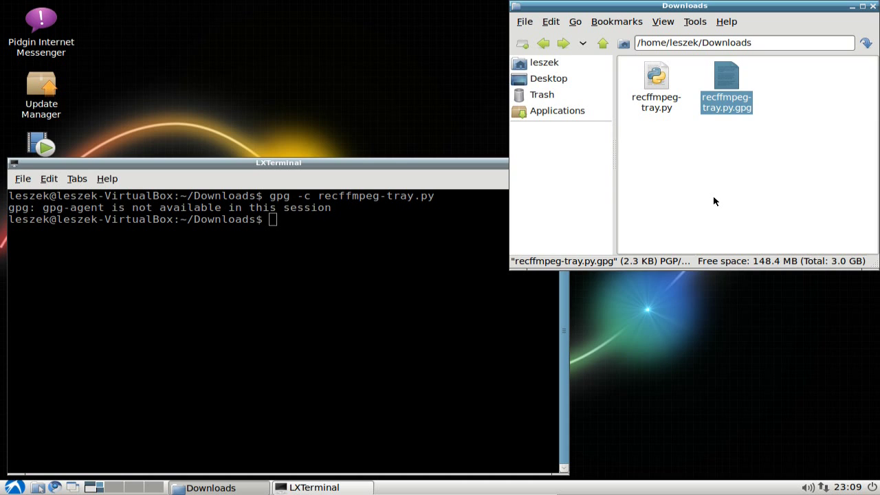
{"action": "left_click", "coordinate": [662, 110]}
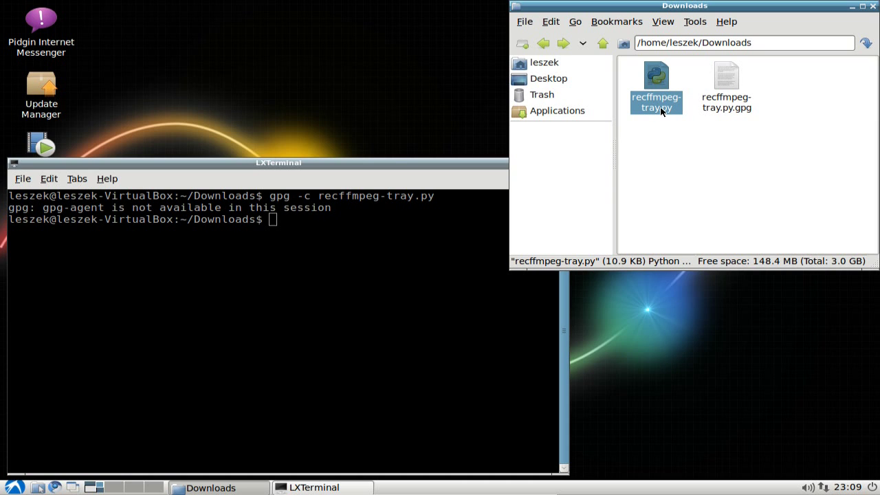
{"action": "left_click", "coordinate": [732, 110]}
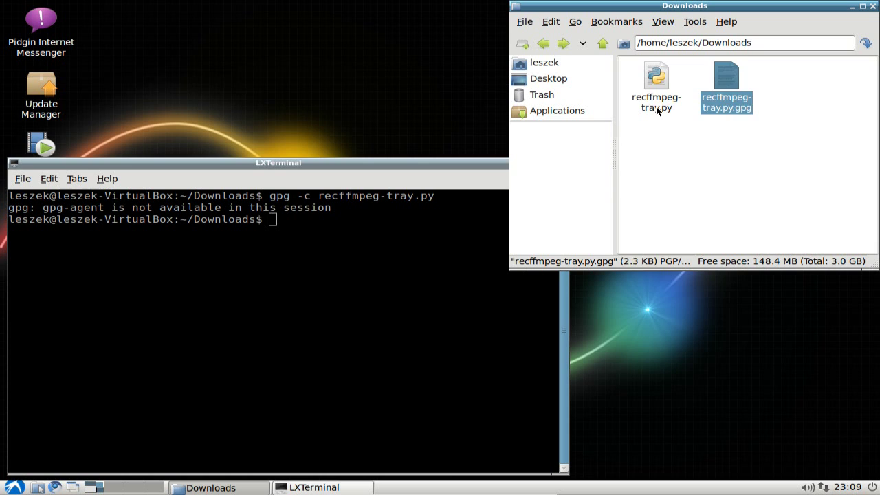
{"action": "key", "text": "Left"}
{"action": "left_click", "coordinate": [732, 106]}
{"action": "left_click", "coordinate": [468, 241]}
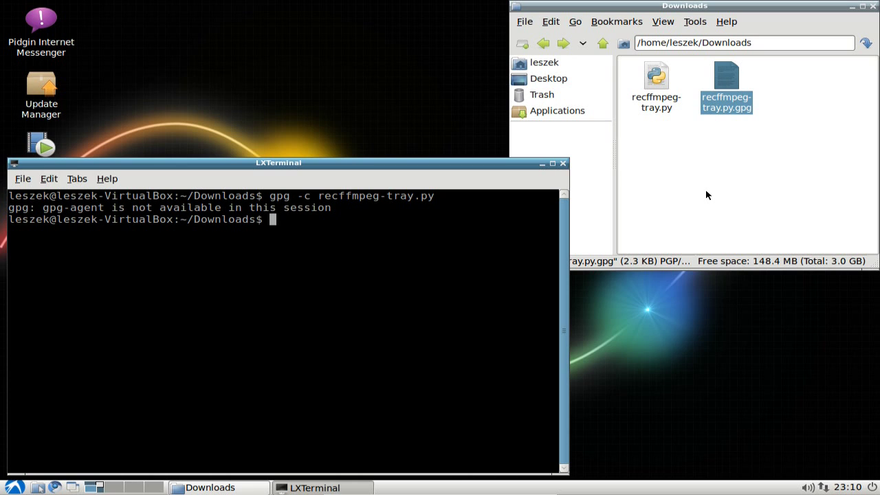
{"action": "left_click", "coordinate": [542, 164]}
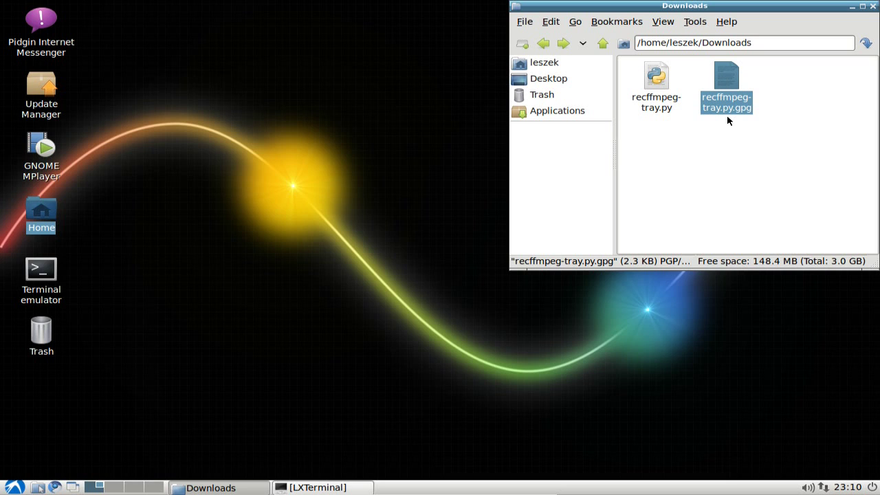
- Select the original recffmpeg-tray.py and delete it, confirming the prompt
{"action": "left_click", "coordinate": [664, 130]}
{"action": "left_click_drag", "start_coordinate": [664, 130], "coordinate": [653, 110]}
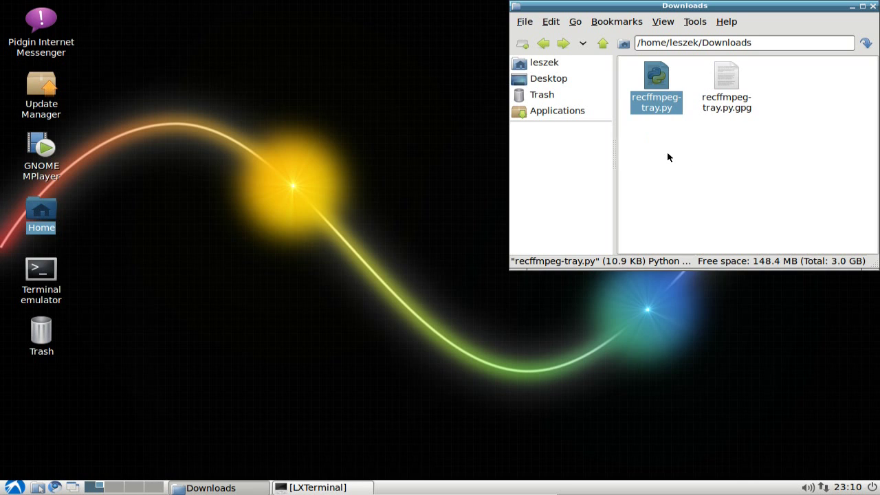
{"action": "key", "text": "Delete"}
{"action": "key", "text": "Return"}
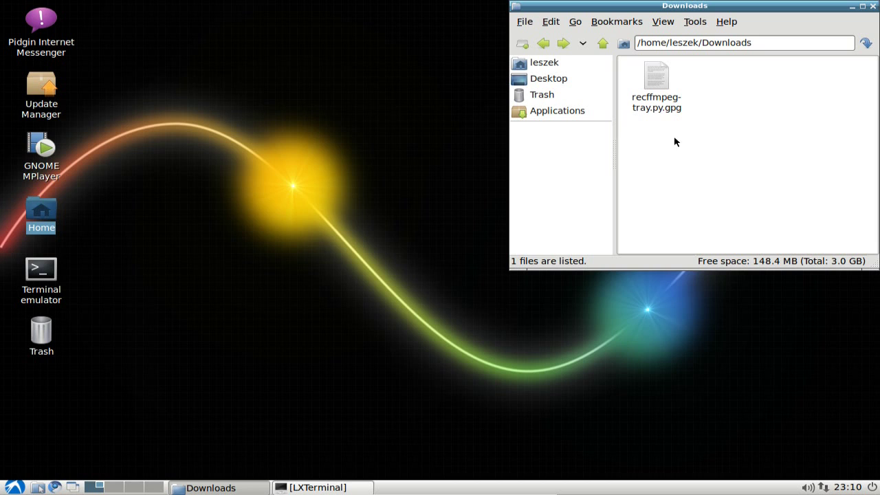
- Decrypt recffmpeg-tray.py.gpg by opening it and entering its passphrase
{"action": "left_click", "coordinate": [656, 112]}
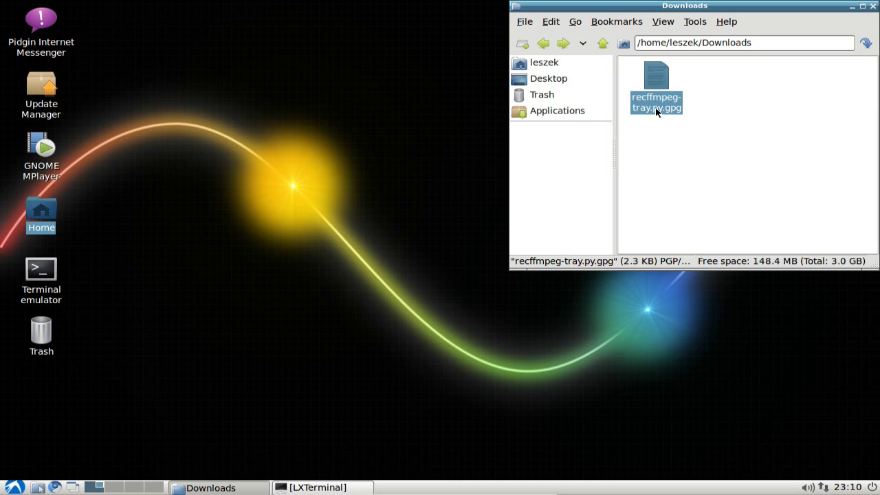
{"action": "double_click", "coordinate": [657, 112]}
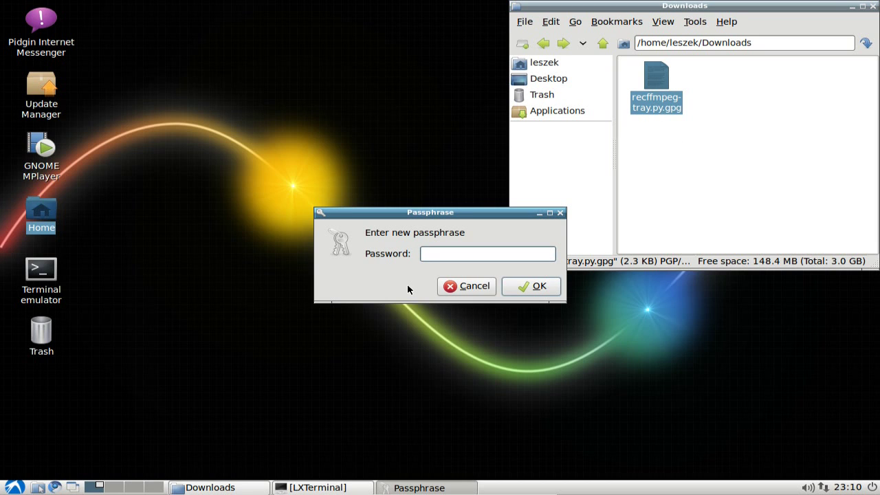
{"action": "type", "text": "********"}
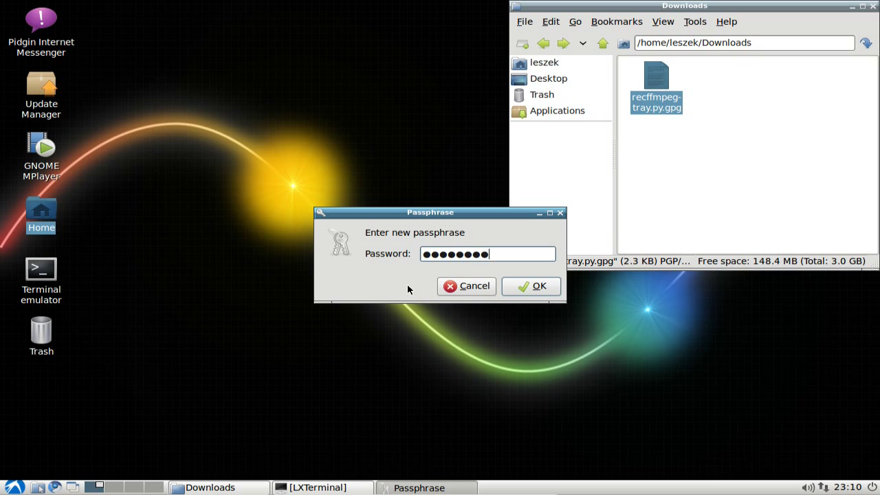
{"action": "key", "text": "Return"}
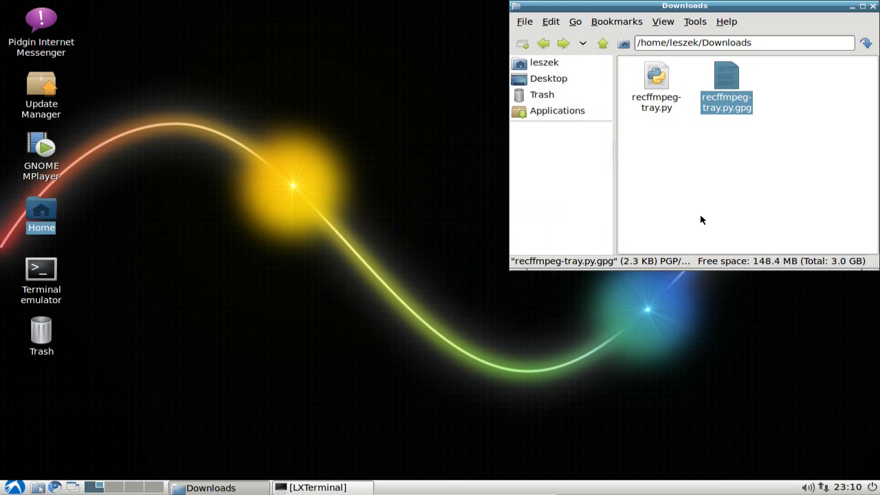
- Open the restored recffmpeg-tray.py in Leafpad and scroll through its Python source
{"action": "left_click", "coordinate": [706, 211]}
{"action": "left_click", "coordinate": [657, 86]}
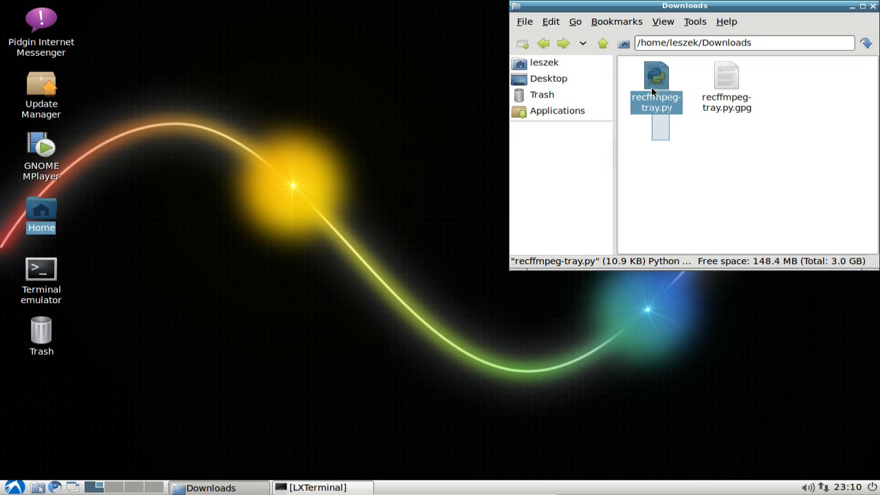
{"action": "right_click", "coordinate": [653, 104]}
{"action": "left_click", "coordinate": [676, 133]}
{"action": "scroll", "coordinate": [540, 246], "scroll_direction": "down", "scroll_amount": 5}
{"action": "scroll", "coordinate": [540, 246], "scroll_direction": "down", "scroll_amount": 4}
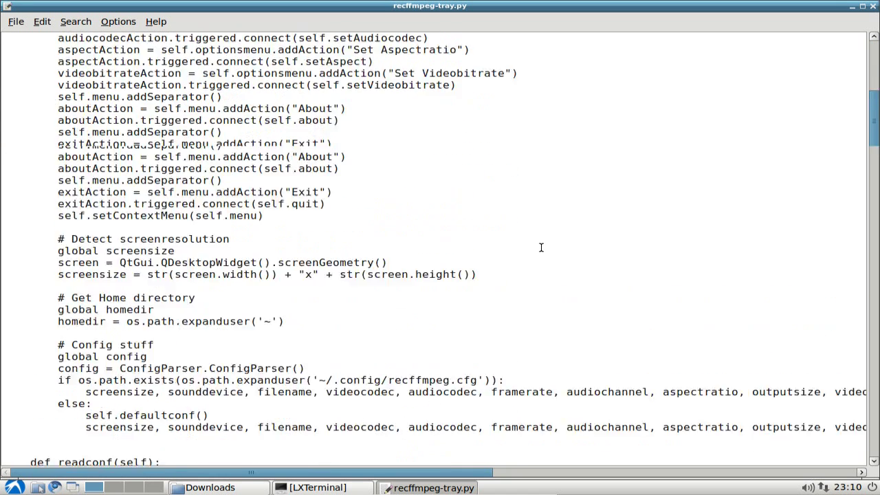
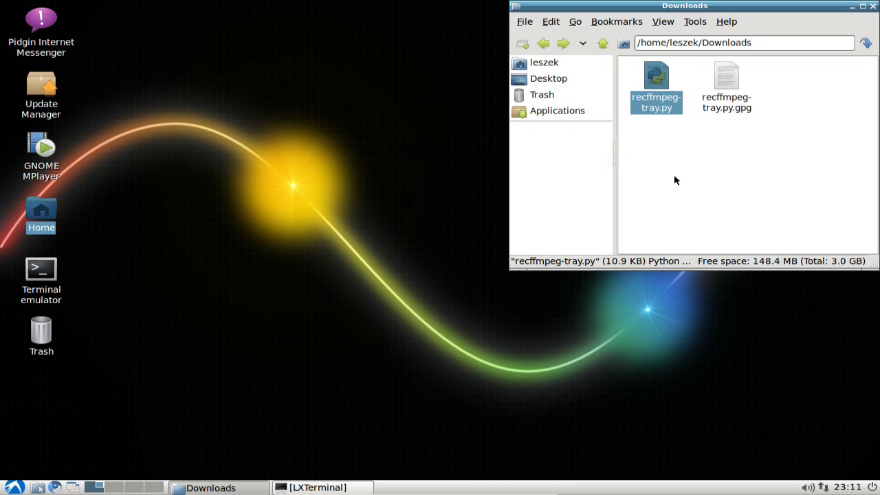
- Delete the unencrypted recffmpeg-tray.py from the Downloads folder
{"action": "key", "text": "Delete"}
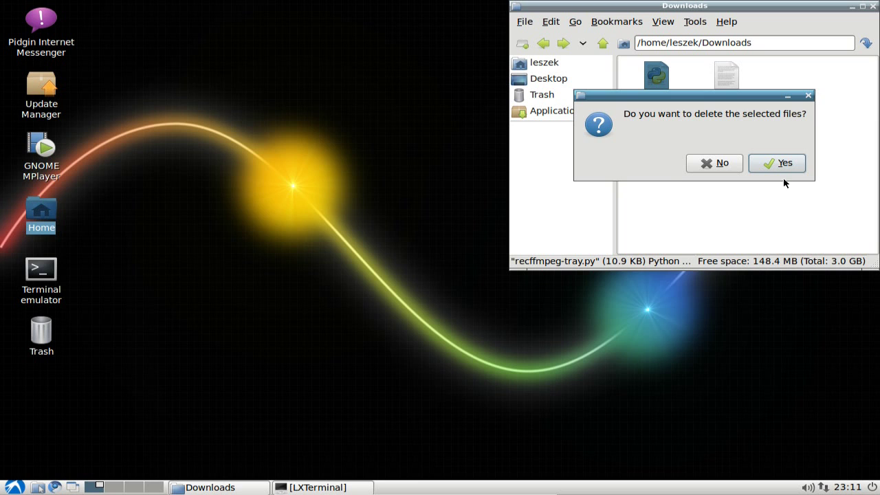
{"action": "left_click", "coordinate": [778, 167]}
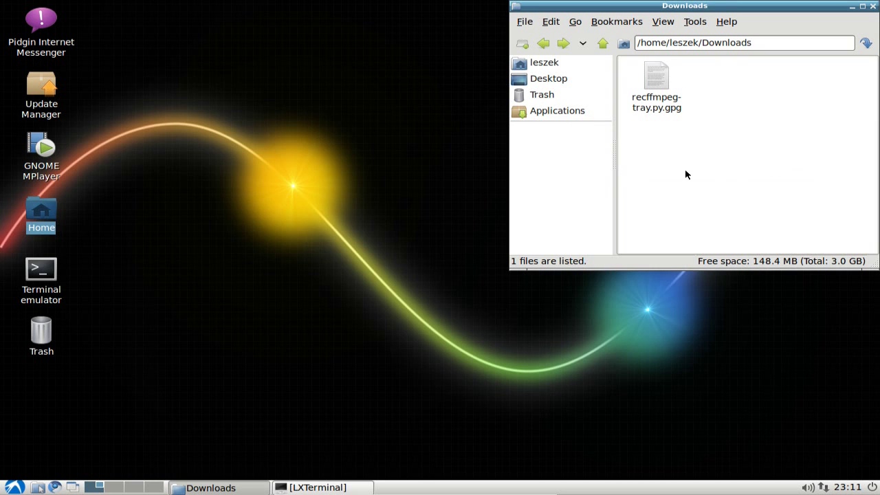
{"action": "mouse_move", "coordinate": [707, 6]}
{"action": "left_mouse_down"}
{"action": "mouse_move", "coordinate": [685, 12]}
{"action": "mouse_move", "coordinate": [711, 7]}
{"action": "left_mouse_up"}
- Create an empty Test.txt in Downloads and open it in the text editor
{"action": "right_click", "coordinate": [693, 144]}
{"action": "mouse_move", "coordinate": [703, 150]}
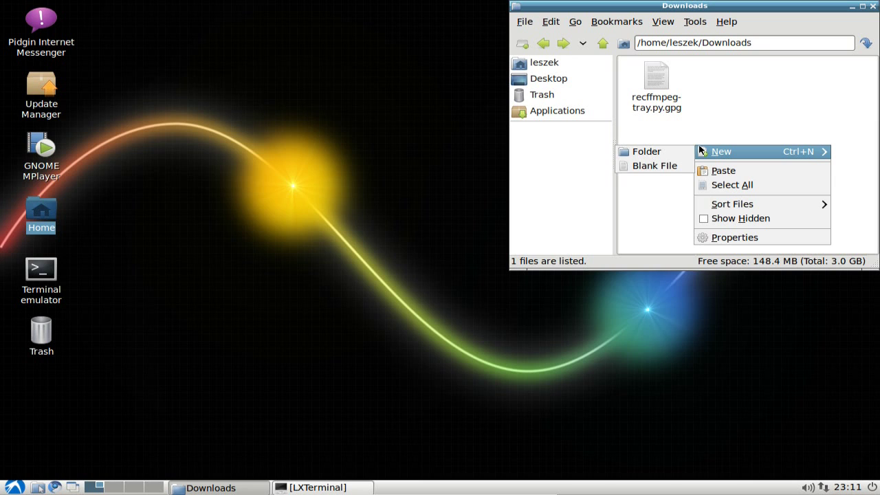
{"action": "left_click", "coordinate": [673, 168]}
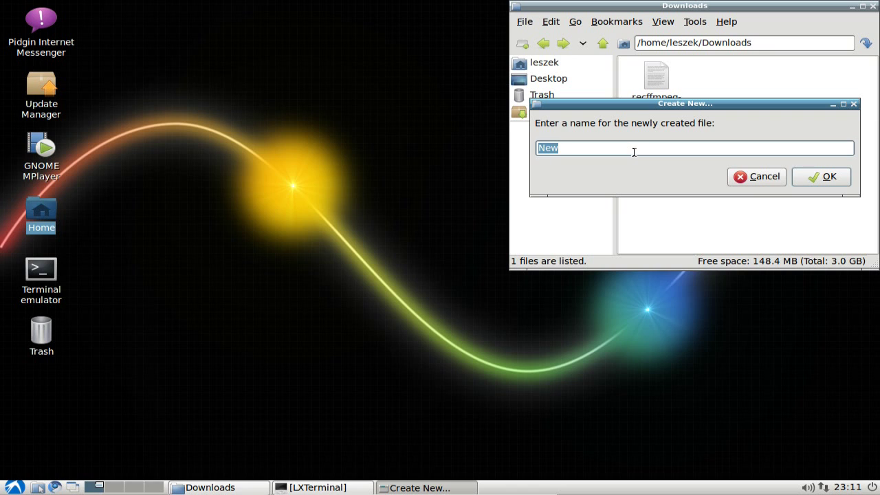
{"action": "type", "text": "Test.txt"}
{"action": "key", "text": "Return"}
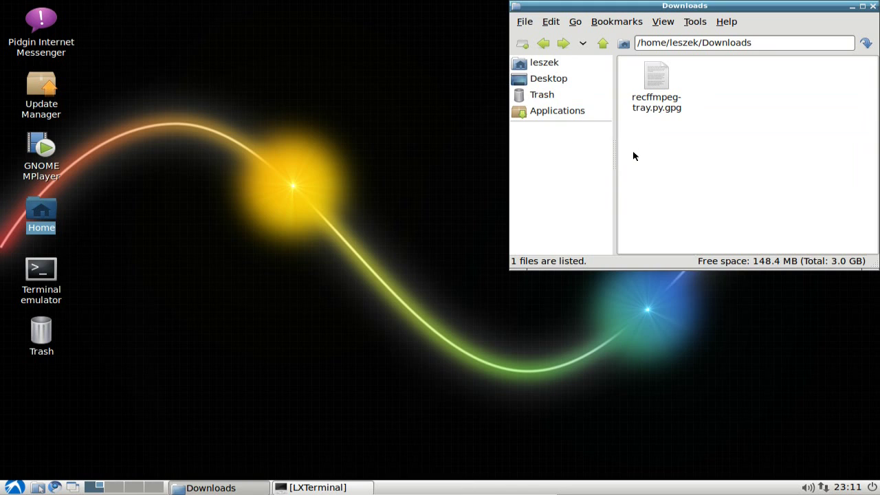
{"action": "left_click", "coordinate": [740, 79]}
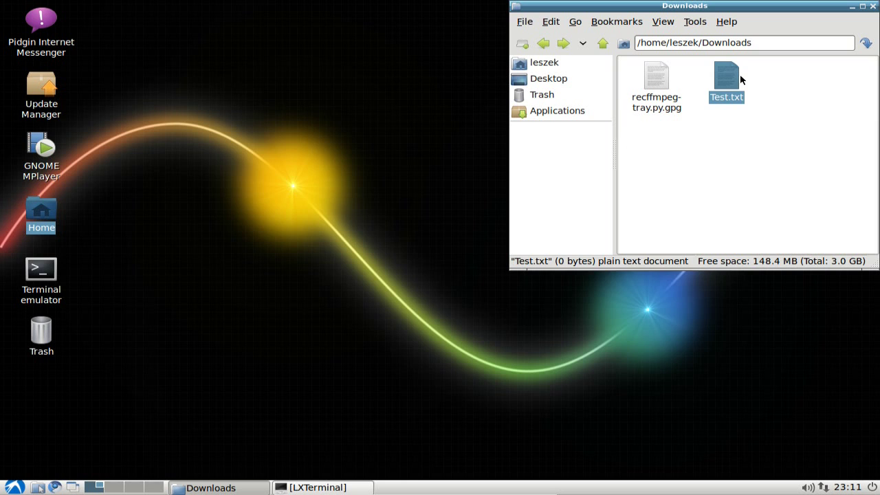
{"action": "key", "text": "Return"}
{"action": "left_click_drag", "start_coordinate": [296, 5], "coordinate": [361, 61]}
- Write 'This is a secret message only for you' into Test.txt, save it, and close Leafpad
{"action": "type", "text": "This is a se"}
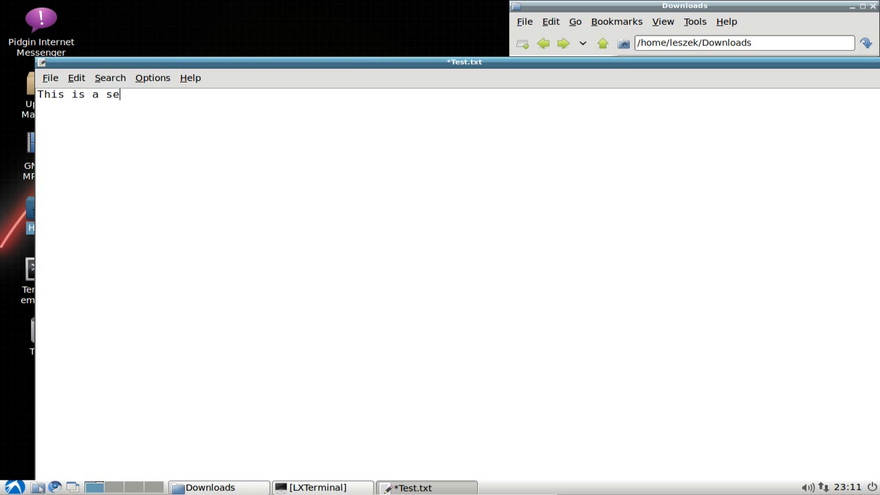
{"action": "type", "text": "cret message "}
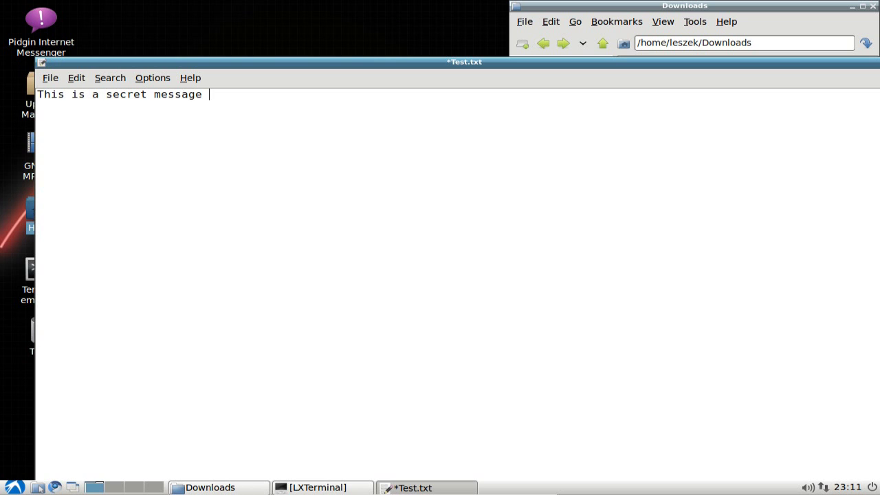
{"action": "type", "text": "only for you"}
{"action": "left_click", "coordinate": [51, 78]}
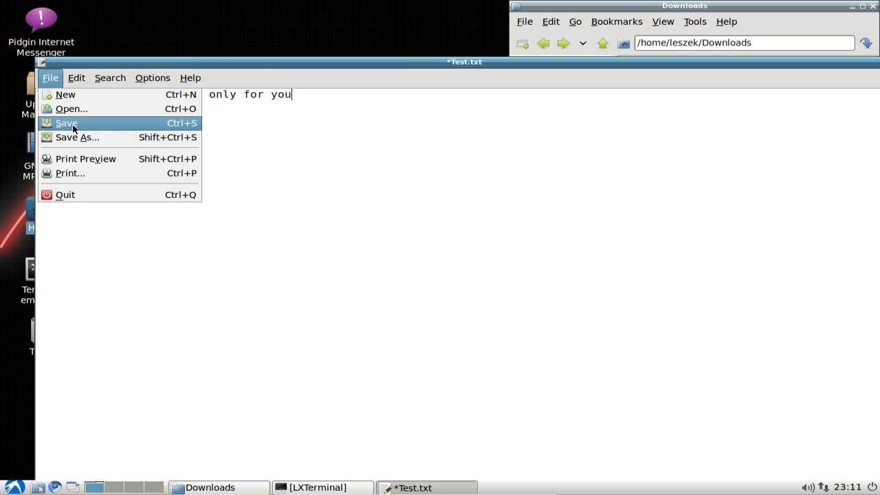
{"action": "left_click", "coordinate": [71, 123]}
{"action": "left_click_drag", "start_coordinate": [674, 64], "coordinate": [585, 62]}
{"action": "left_click", "coordinate": [819, 59]}
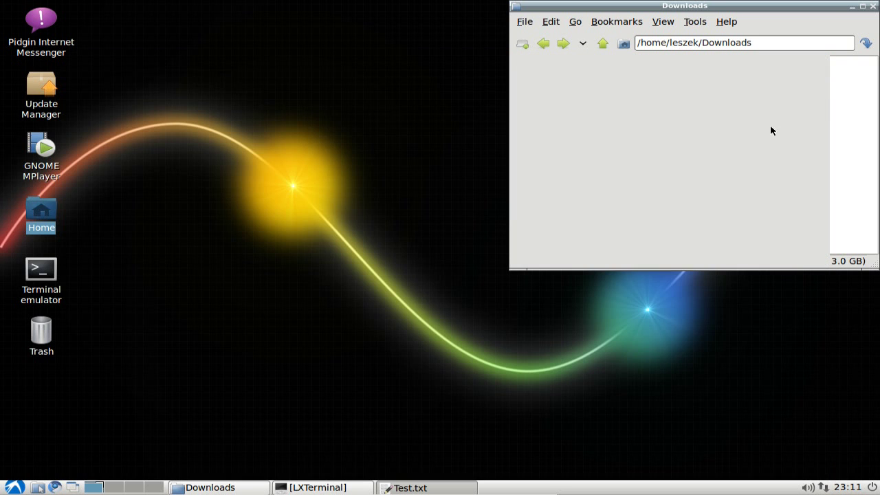
- Encrypt Test.txt with gpg -c and a passphrase, then clear the terminal
{"action": "left_click", "coordinate": [317, 488]}
{"action": "type", "text": "gp"}
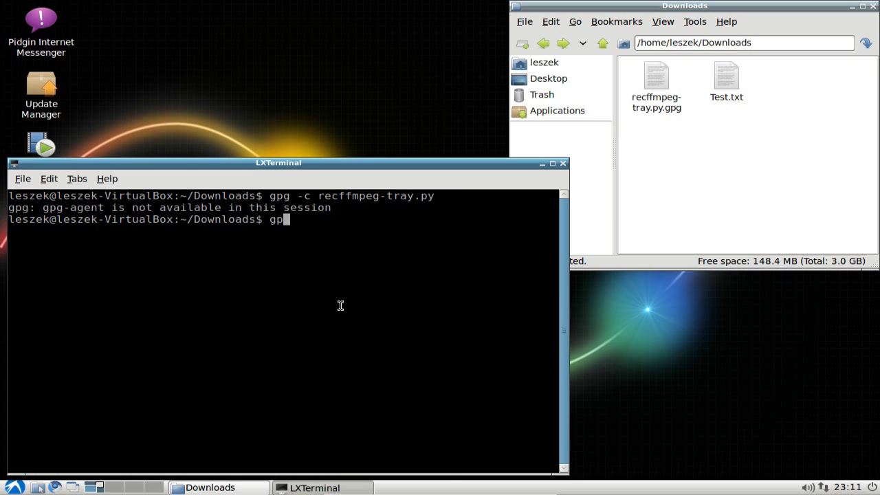
{"action": "type", "text": "g -c tes"}
{"action": "key", "text": "BackSpace"}
{"action": "key", "text": "BackSpace"}
{"action": "key", "text": "BackSpace"}
{"action": "type", "text": "Te"}
{"action": "key", "text": "Tab"}
{"action": "key", "text": "Return"}
{"action": "key", "text": "Return"}
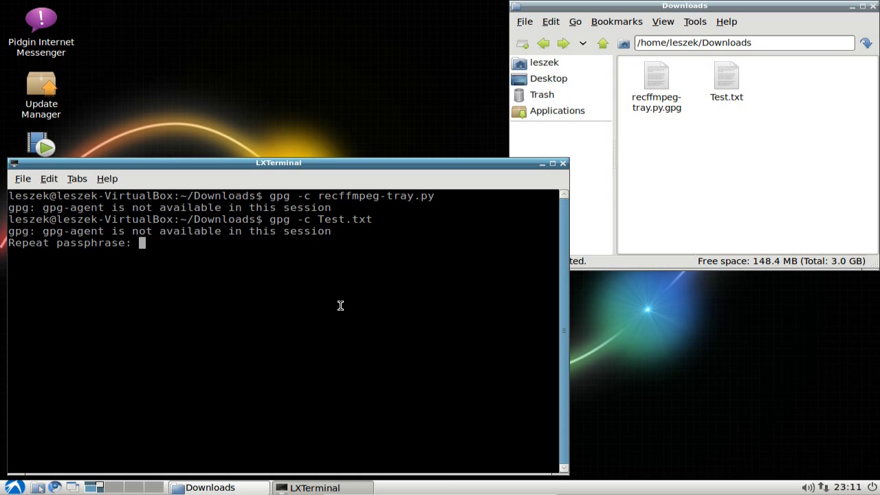
{"action": "key", "text": "Return"}
{"action": "key", "text": "ctrl+l"}
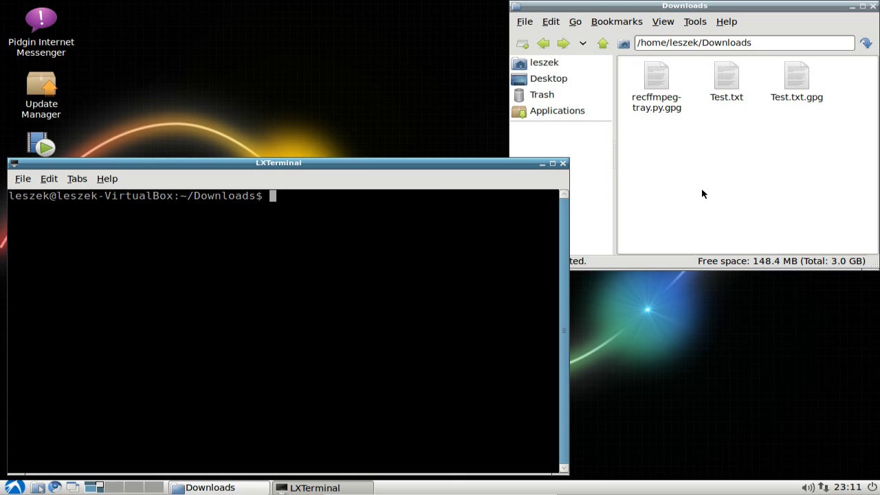
- Delete the plain Test.txt from Downloads
{"action": "left_click", "coordinate": [719, 72]}
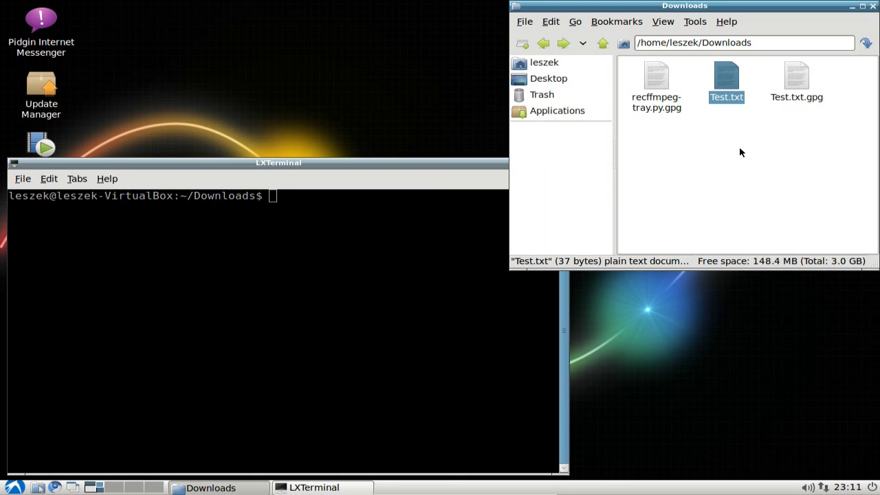
{"action": "key", "text": "Delete"}
{"action": "key", "text": "Escape"}
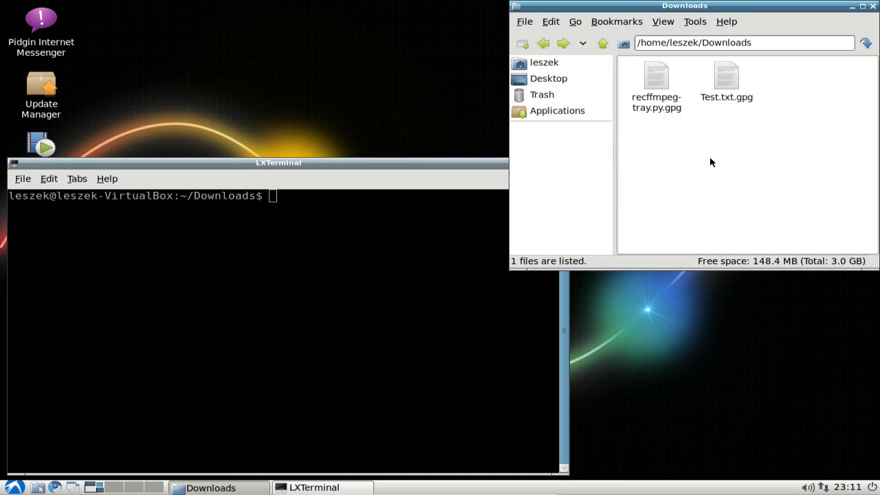
- Decrypt Test.txt.gpg with gpg -d and the passphrase to display the secret message
{"action": "left_click", "coordinate": [374, 311]}
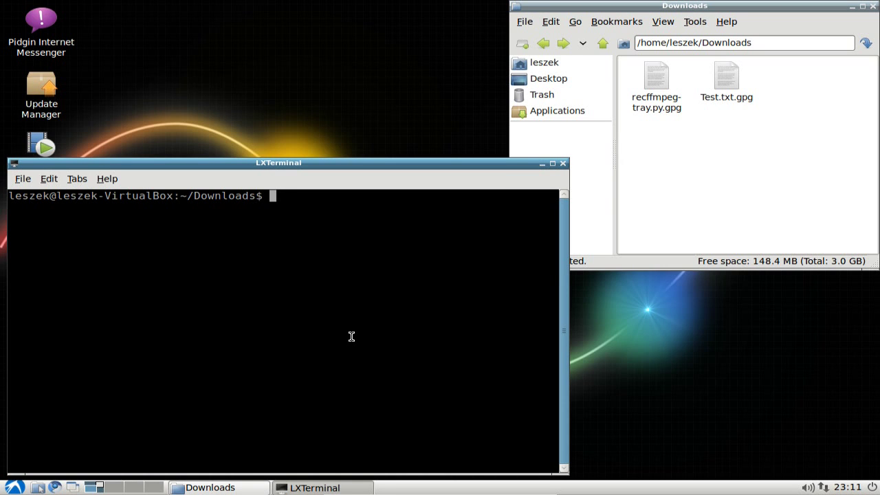
{"action": "type", "text": "gpg -d Te"}
{"action": "key", "text": "Tab"}
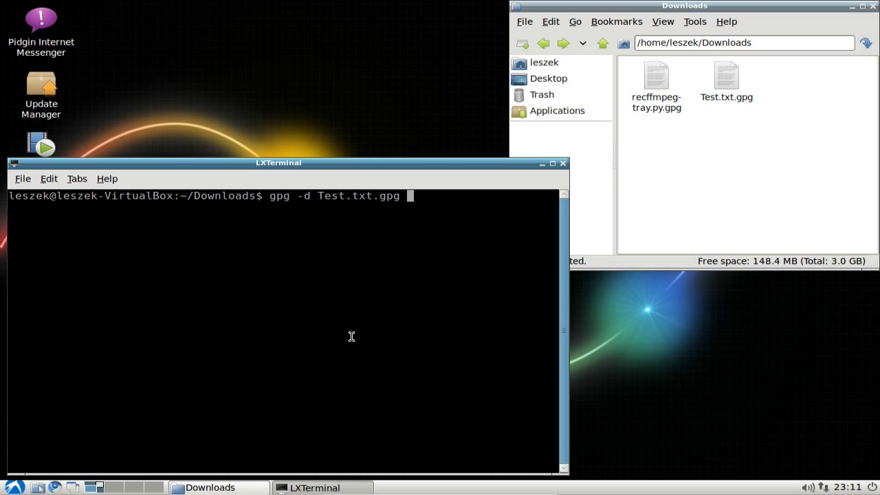
{"action": "key", "text": "Return"}
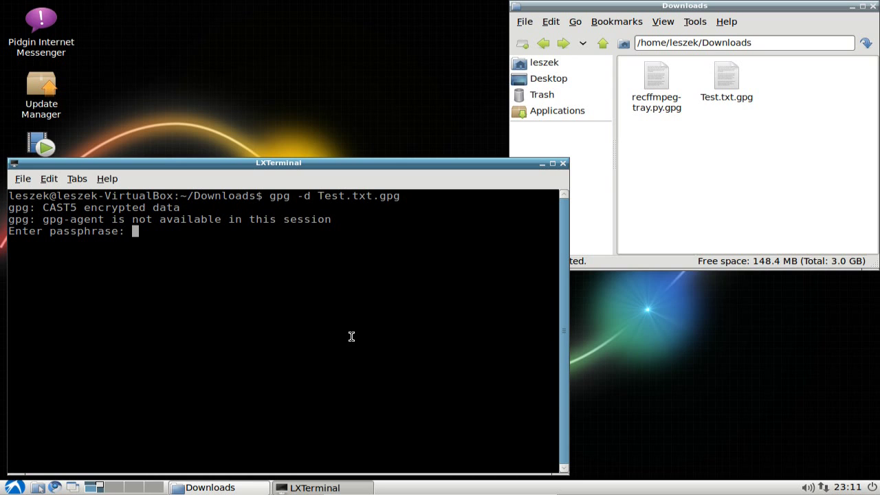
{"action": "key", "text": "Return"}
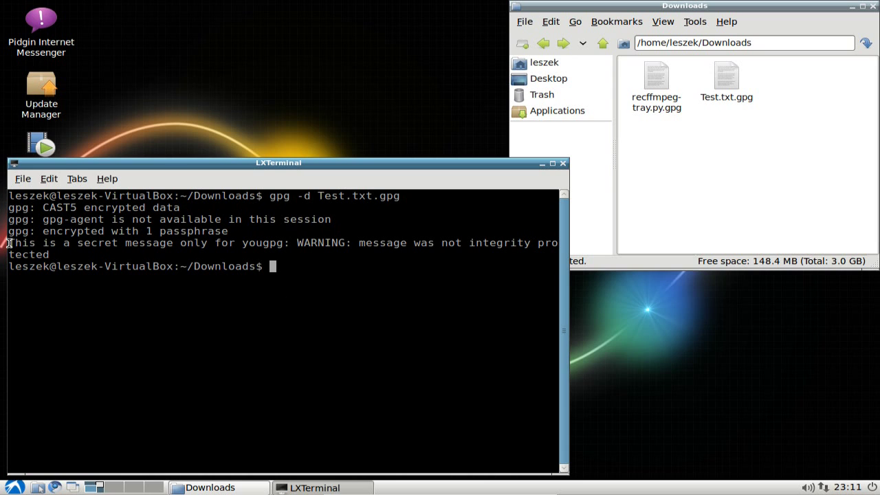
{"action": "left_click_drag", "start_coordinate": [8, 244], "coordinate": [263, 244]}
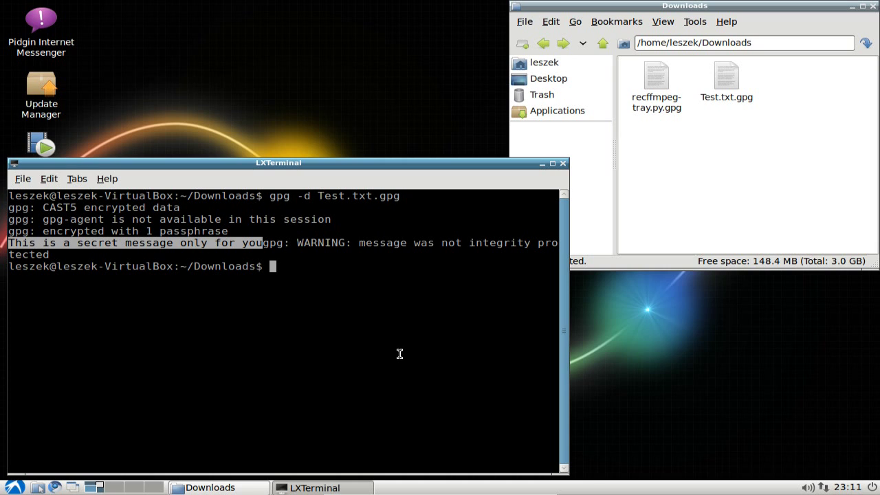
{"action": "left_click", "coordinate": [400, 354]}
- Rerun the decryption redirected with '> Test.txt' to restore the plain file
{"action": "key", "text": "Up"}
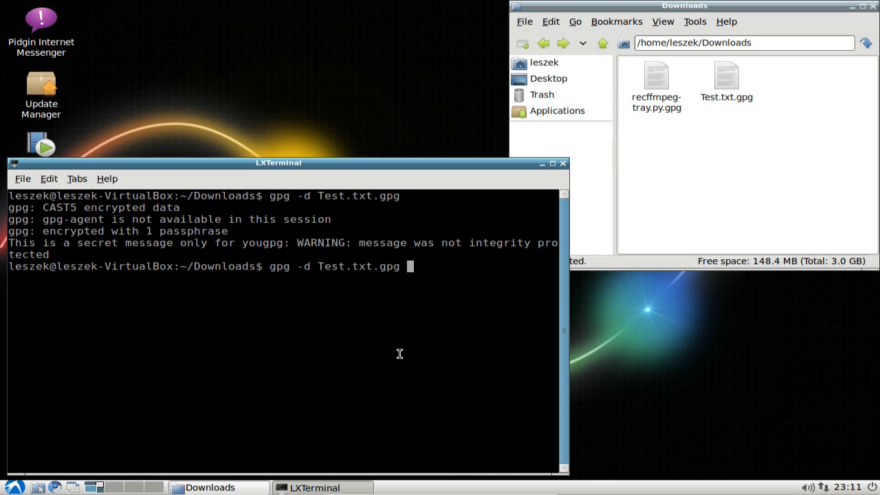
{"action": "type", "text": "> Test.txt"}
{"action": "key", "text": "Return"}
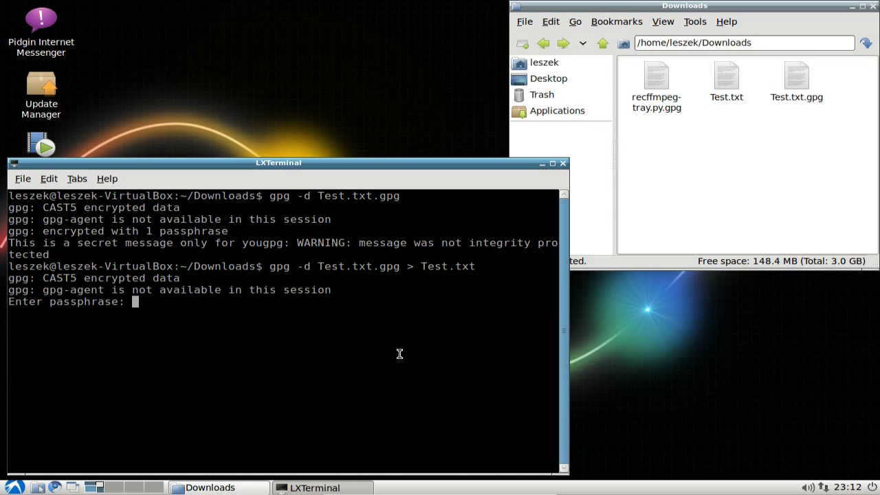
{"action": "key", "text": "Return"}
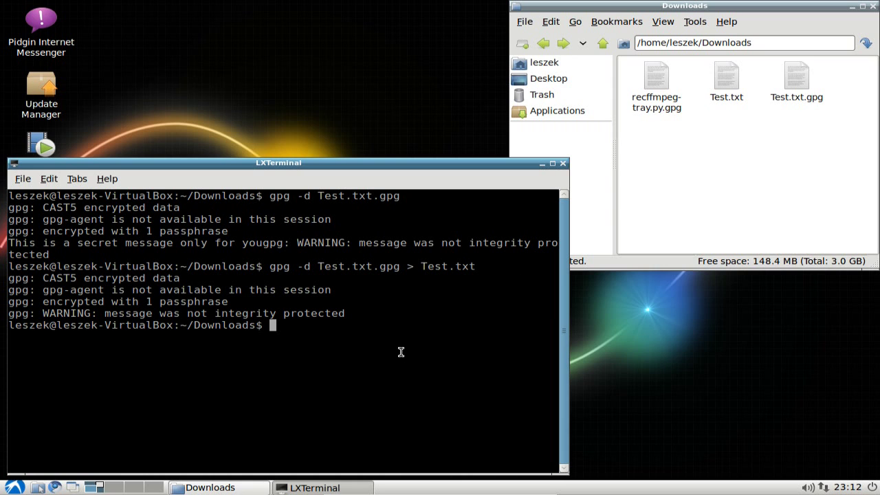
- Open the restored Test.txt to confirm the secret message, then delete Test.txt
{"action": "double_click", "coordinate": [728, 101]}
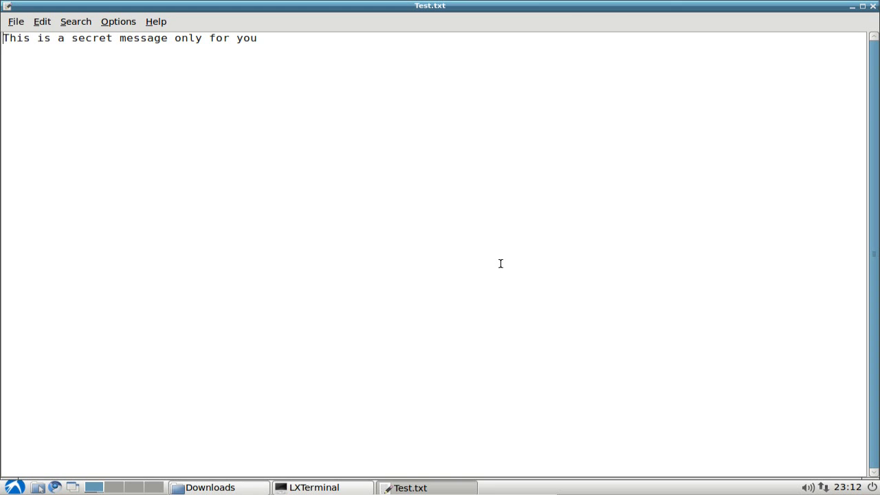
{"action": "left_click", "coordinate": [873, 8]}
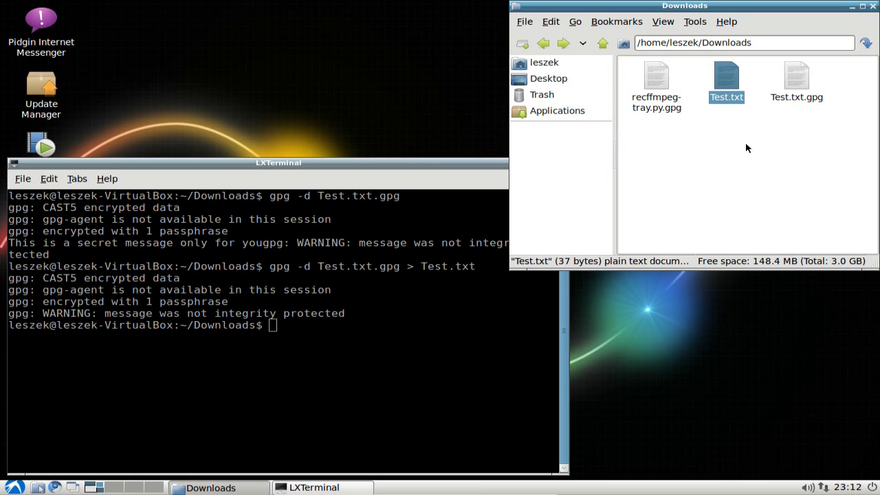
{"action": "left_click", "coordinate": [725, 81]}
{"action": "key", "text": "Delete"}
{"action": "left_click", "coordinate": [768, 169]}
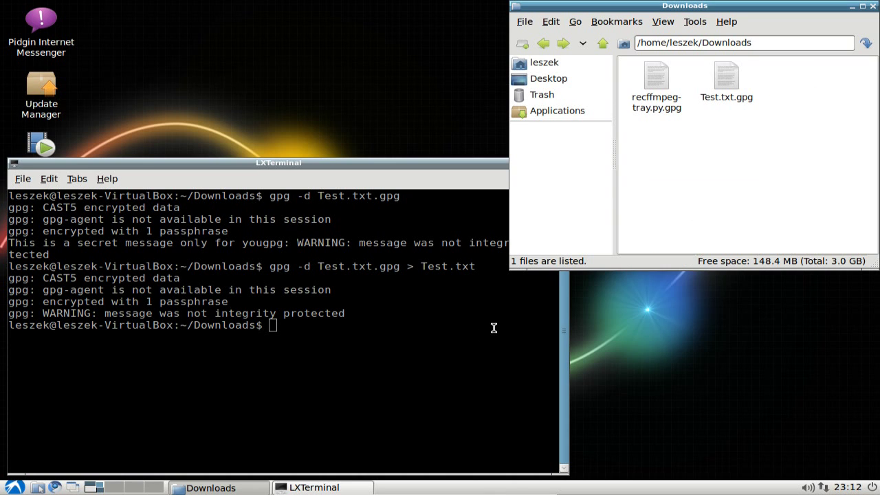
- Highlight the CAST5 cipher name in the decryption output, then clear the terminal screen
{"action": "left_click", "coordinate": [419, 355]}
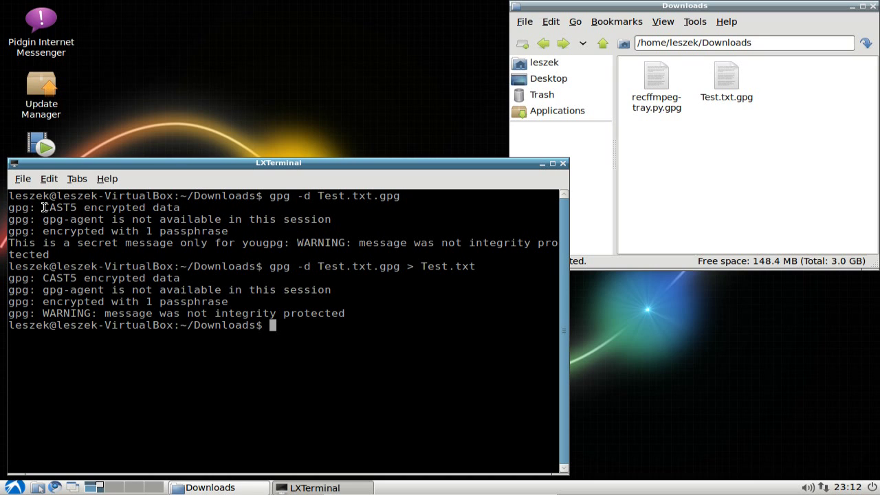
{"action": "left_click_drag", "start_coordinate": [43, 279], "coordinate": [81, 278]}
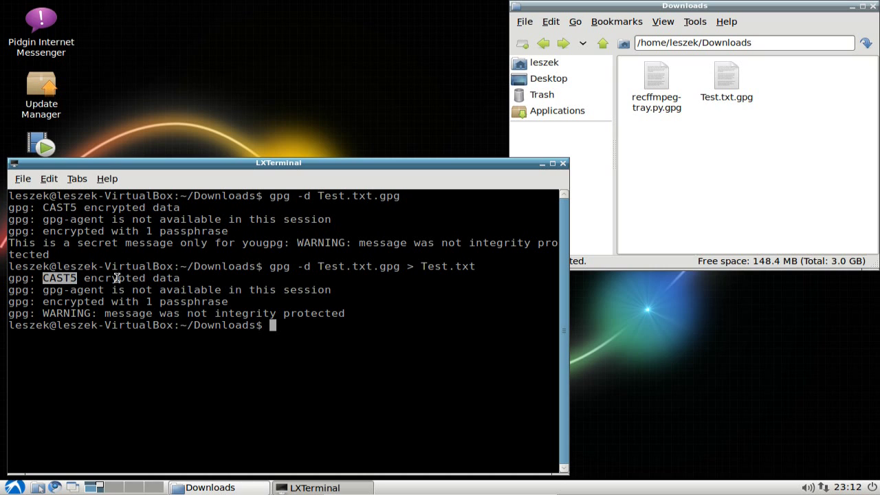
{"action": "left_click", "coordinate": [43, 278]}
{"action": "left_click_drag", "start_coordinate": [44, 278], "coordinate": [78, 278]}
{"action": "triple_click", "coordinate": [296, 372]}
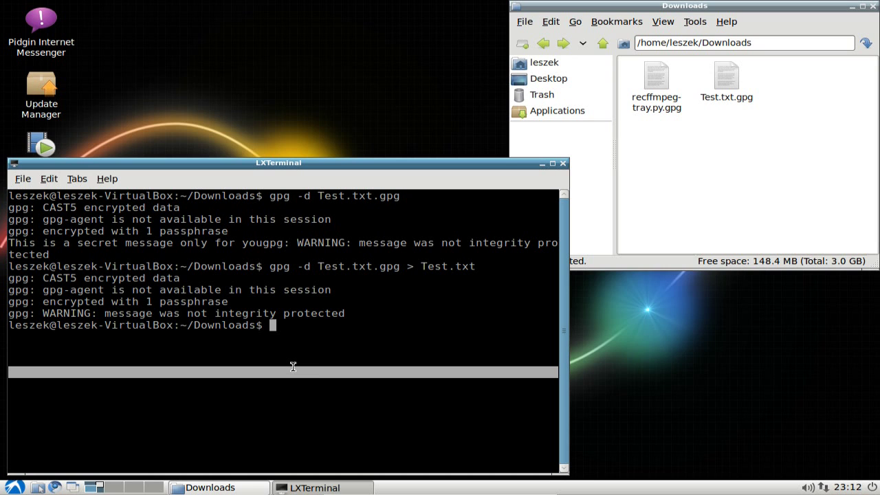
{"action": "left_click", "coordinate": [297, 377]}
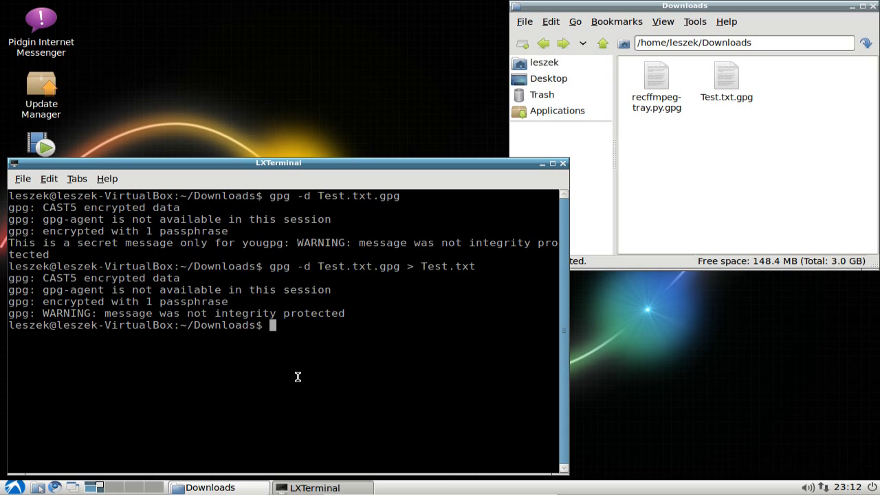
{"action": "key", "text": "ctrl+l"}
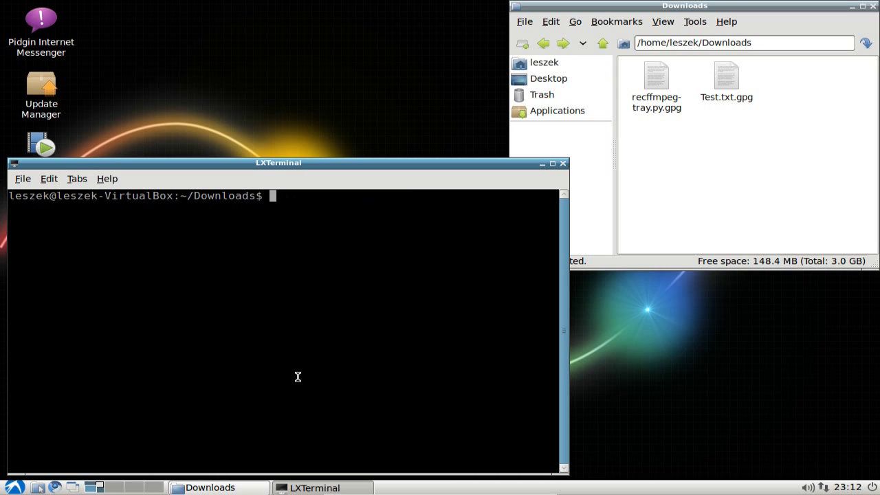
- Run gpg --version to show the GnuPG 1.4.10 details and algorithm list
{"action": "type", "text": "gpg --version"}
{"action": "key", "text": "Return"}
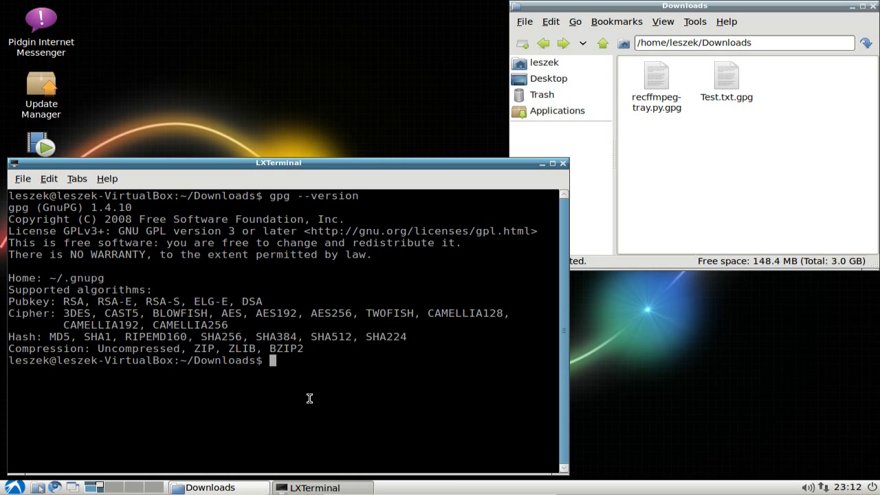
{"action": "left_click_drag", "start_coordinate": [9, 313], "coordinate": [49, 313]}
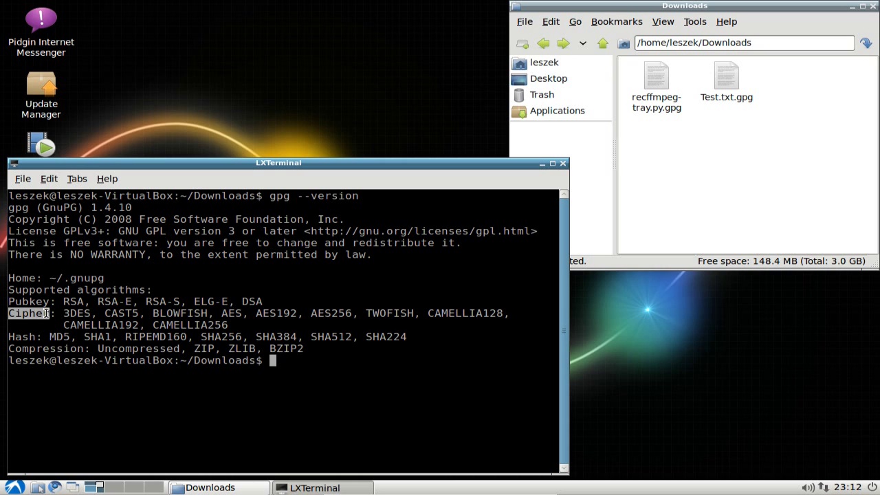
- Highlight the supported ciphers CAST5, 3DES, BLOWFISH, AES and AES256 in the output
{"action": "double_click", "coordinate": [118, 314]}
{"action": "double_click", "coordinate": [76, 314]}
{"action": "double_click", "coordinate": [177, 313]}
{"action": "left_click", "coordinate": [175, 314]}
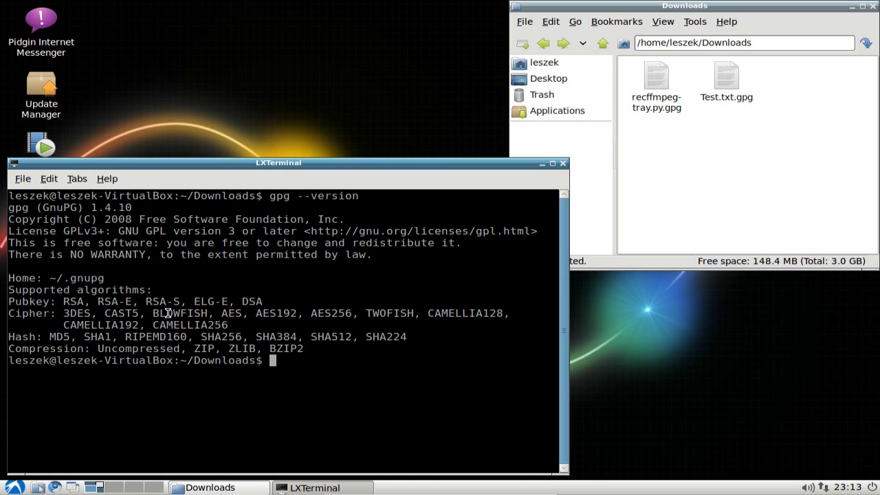
{"action": "left_click_drag", "start_coordinate": [153, 313], "coordinate": [207, 314]}
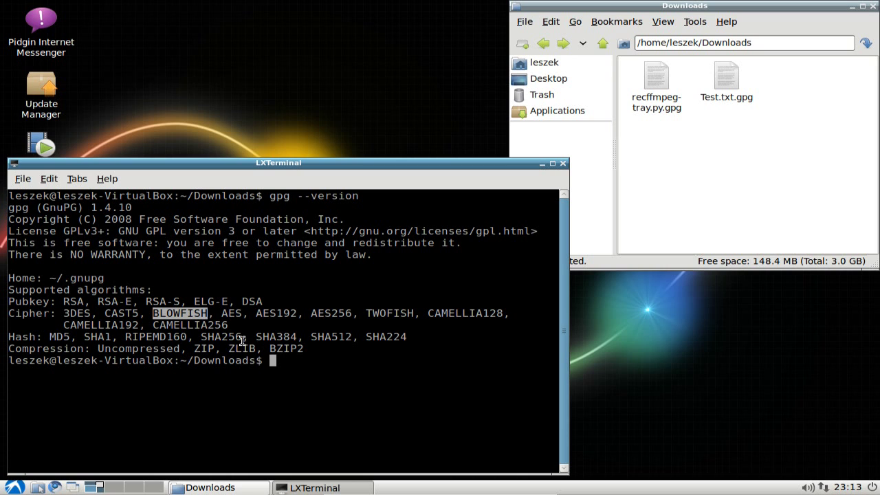
{"action": "double_click", "coordinate": [224, 315]}
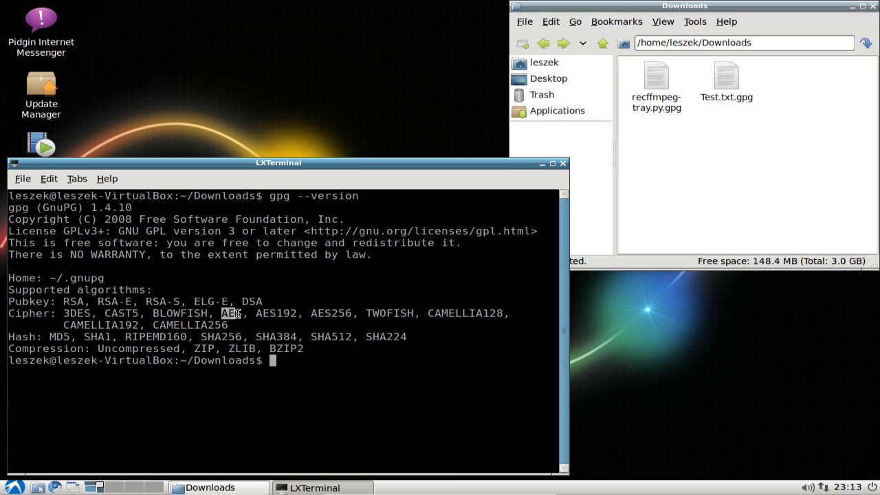
{"action": "left_click_drag", "start_coordinate": [258, 314], "coordinate": [352, 315]}
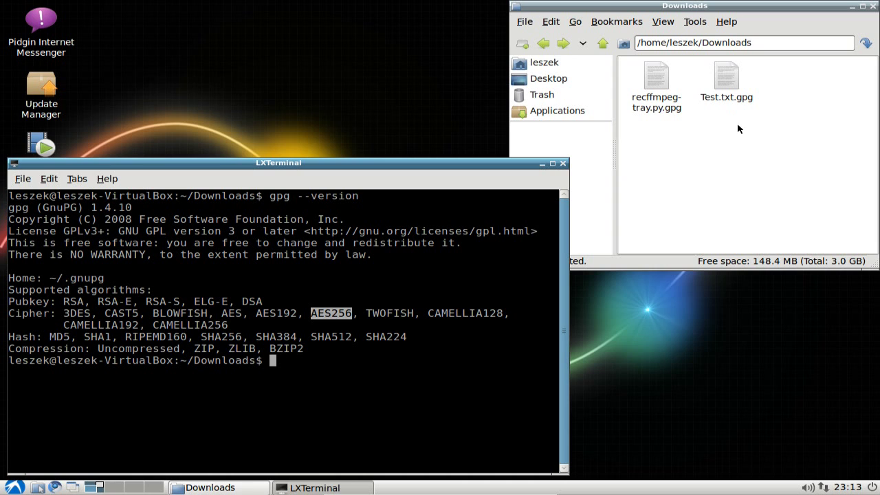
{"action": "left_click", "coordinate": [735, 99]}
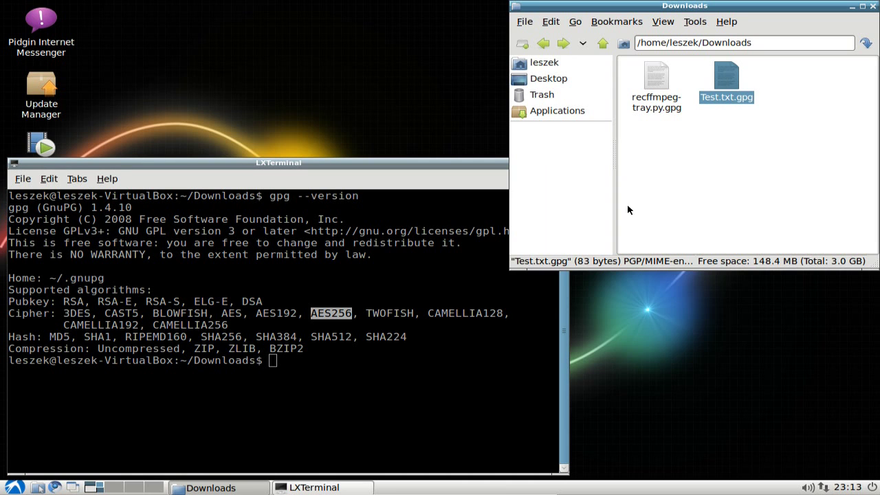
- Decrypt Test.txt.gpg with the passphrase, delete the .gpg file, and clear the terminal
{"action": "type", "text": "******"}
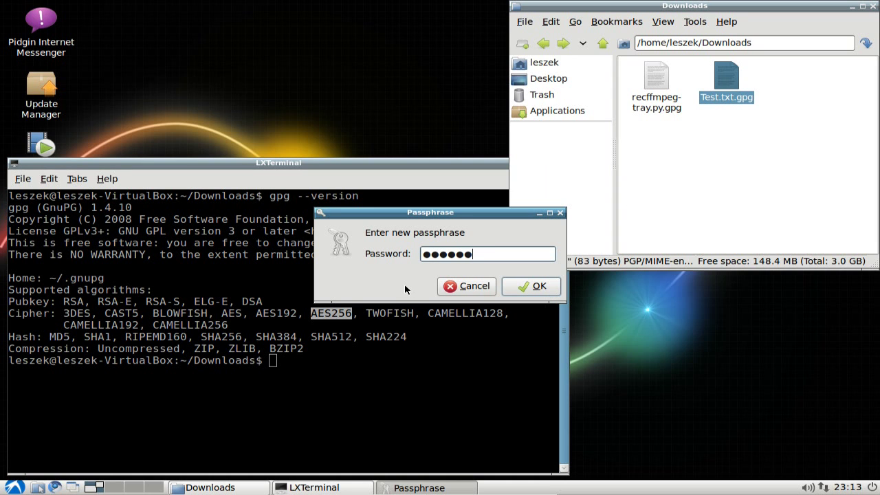
{"action": "type", "text": "*"}
{"action": "key", "text": "Return"}
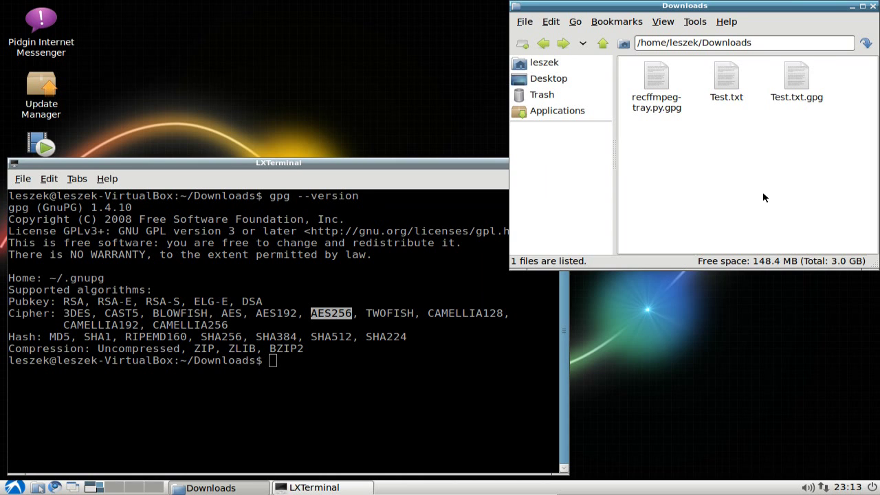
{"action": "left_click", "coordinate": [784, 73]}
{"action": "key", "text": "Delete"}
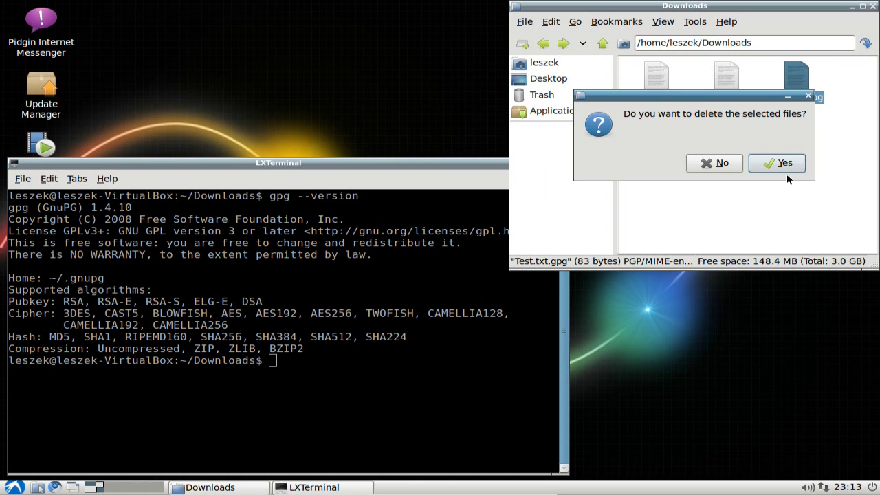
{"action": "left_click", "coordinate": [787, 173]}
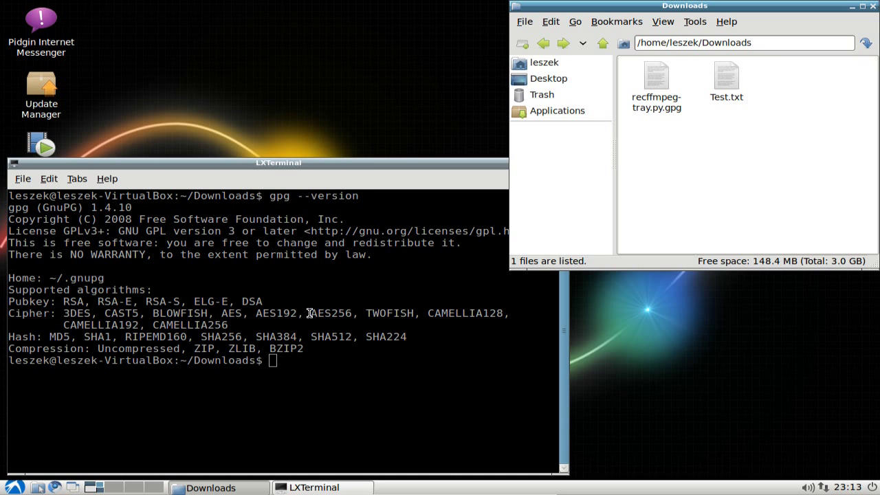
{"action": "left_click", "coordinate": [318, 367]}
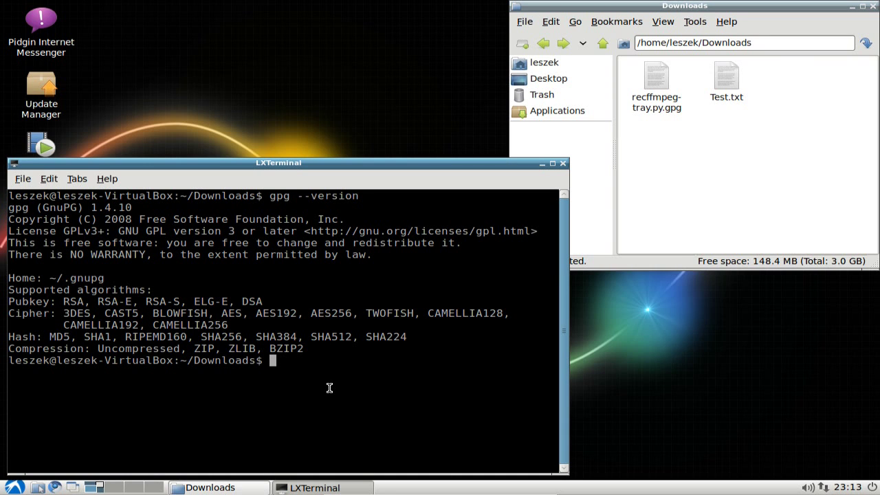
{"action": "key", "text": "ctrl+l"}
- Open the gpg manual page and read down toward the encryption options
{"action": "type", "text": "man gpg"}
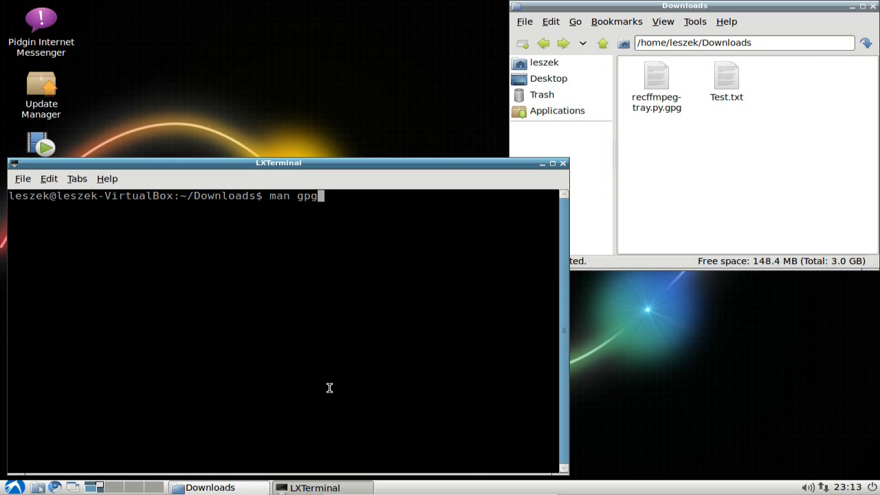
{"action": "key", "text": "Return"}
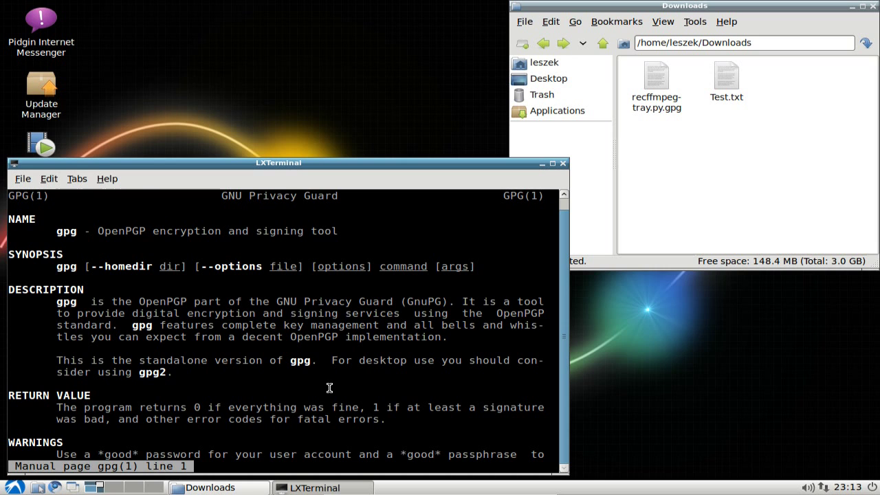
{"action": "key", "text": "Down"}
{"action": "key", "text": "Down"}
{"action": "key", "text": "Down"}
{"action": "key", "text": "Down"}
{"action": "key", "text": "Down"}
{"action": "key", "text": "Down"}
{"action": "key", "text": "Down"}
{"action": "key", "text": "Down"}
{"action": "key", "text": "Down"}
{"action": "key", "text": "Down"}
{"action": "key", "text": "Down"}
{"action": "key", "text": "Down"}
{"action": "key", "text": "Down"}
{"action": "key", "text": "Down"}
{"action": "key", "text": "Down"}
{"action": "key", "text": "Down"}
{"action": "key", "text": "Down"}
{"action": "key", "text": "Down"}
{"action": "key", "text": "Down"}
{"action": "key", "text": "Down"}
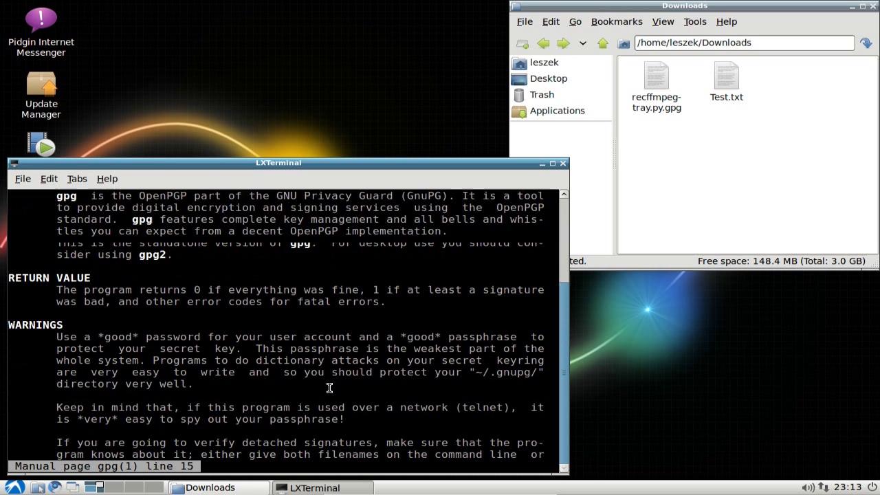
{"action": "key", "text": "Down"}
{"action": "key", "text": "Down"}
{"action": "key", "text": "Down"}
{"action": "key", "text": "Down"}
{"action": "key", "text": "Down"}
{"action": "key", "text": "Down"}
{"action": "key", "text": "Down"}
{"action": "key", "text": "Down"}
{"action": "key", "text": "Down"}
{"action": "key", "text": "Down"}
{"action": "key", "text": "Down"}
{"action": "key", "text": "Down"}
{"action": "key", "text": "Down"}
{"action": "key", "text": "Down"}
{"action": "key", "text": "Down"}
{"action": "key", "text": "Down"}
{"action": "key", "text": "Down"}
{"action": "key", "text": "Down"}
{"action": "key", "text": "Down"}
{"action": "key", "text": "Down"}
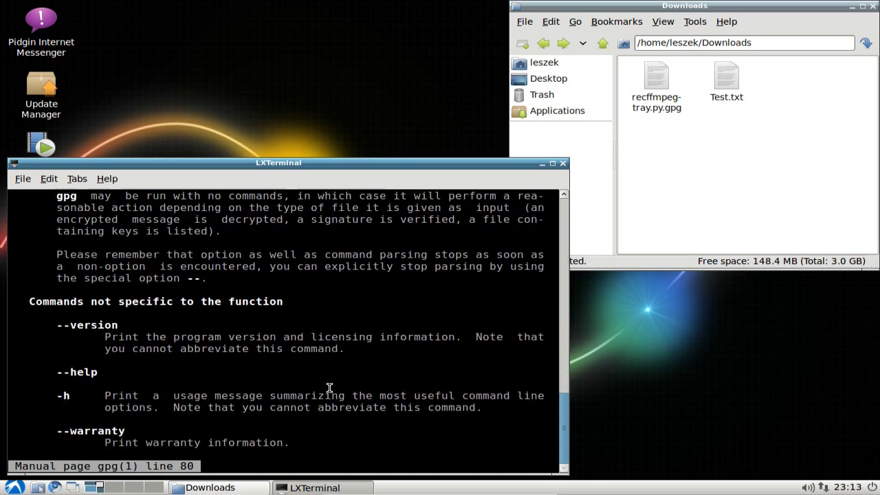
{"action": "key", "text": "Down"}
{"action": "key", "text": "Down"}
{"action": "key", "text": "Down"}
{"action": "key", "text": "Down"}
{"action": "key", "text": "Down"}
{"action": "key", "text": "Down"}
{"action": "key", "text": "Down"}
{"action": "key", "text": "Down"}
{"action": "key", "text": "Down"}
{"action": "key", "text": "Down"}
{"action": "key", "text": "Down"}
{"action": "key", "text": "Down"}
{"action": "key", "text": "Down"}
{"action": "key", "text": "Down"}
{"action": "key", "text": "Down"}
{"action": "key", "text": "Down"}
{"action": "key", "text": "Down"}
{"action": "key", "text": "Down"}
{"action": "key", "text": "Down"}
{"action": "key", "text": "Down"}
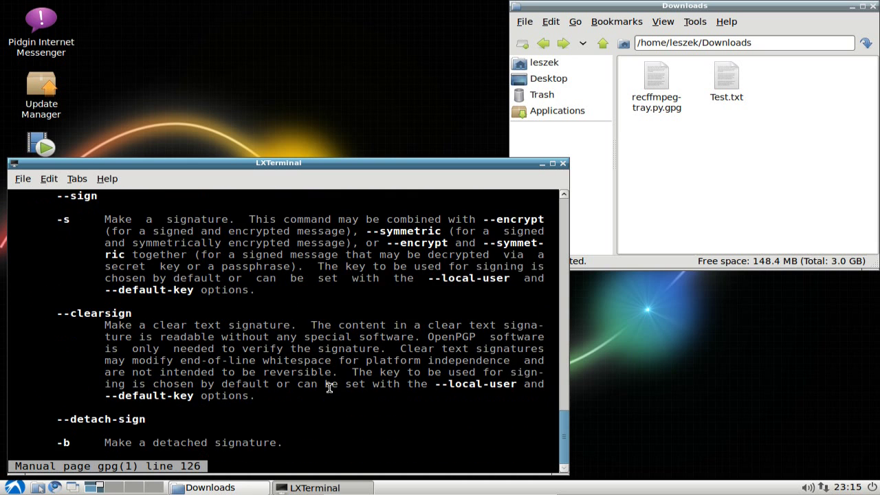
{"action": "key", "text": "Down"}
{"action": "key", "text": "Down"}
{"action": "key", "text": "Down"}
{"action": "key", "text": "Down"}
{"action": "key", "text": "Down"}
{"action": "key", "text": "Down"}
{"action": "key", "text": "Down"}
{"action": "key", "text": "Down"}
{"action": "key", "text": "Down"}
{"action": "key", "text": "Down"}
{"action": "key", "text": "Down"}
{"action": "key", "text": "Down"}
{"action": "key", "text": "Down"}
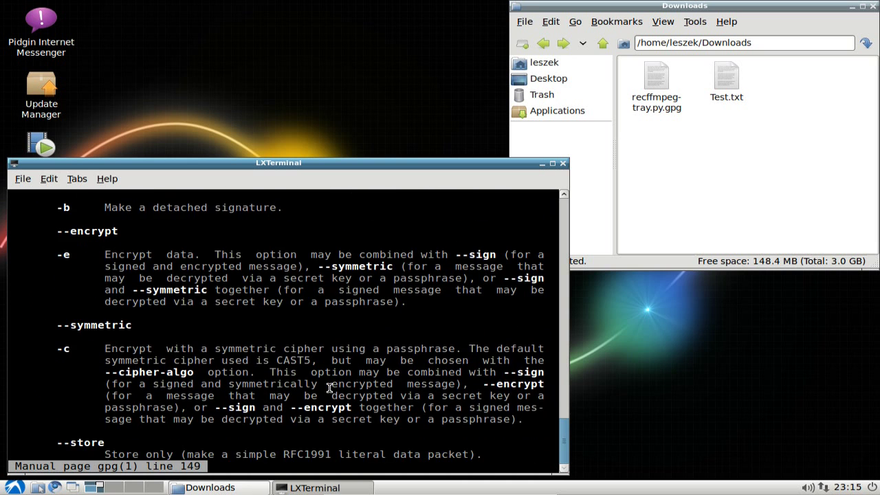
{"action": "key", "text": "Down"}
{"action": "key", "text": "Down"}
{"action": "key", "text": "Down"}
{"action": "key", "text": "Down"}
{"action": "key", "text": "Down"}
{"action": "key", "text": "Down"}
{"action": "key", "text": "Down"}
{"action": "key", "text": "Down"}
{"action": "key", "text": "Down"}
{"action": "key", "text": "Down"}
{"action": "key", "text": "Down"}
{"action": "key", "text": "Down"}
{"action": "key", "text": "Down"}
{"action": "key", "text": "Down"}
{"action": "key", "text": "Down"}
{"action": "key", "text": "Down"}
{"action": "key", "text": "Down"}
{"action": "key", "text": "Down"}
{"action": "key", "text": "Down"}
{"action": "key", "text": "Down"}
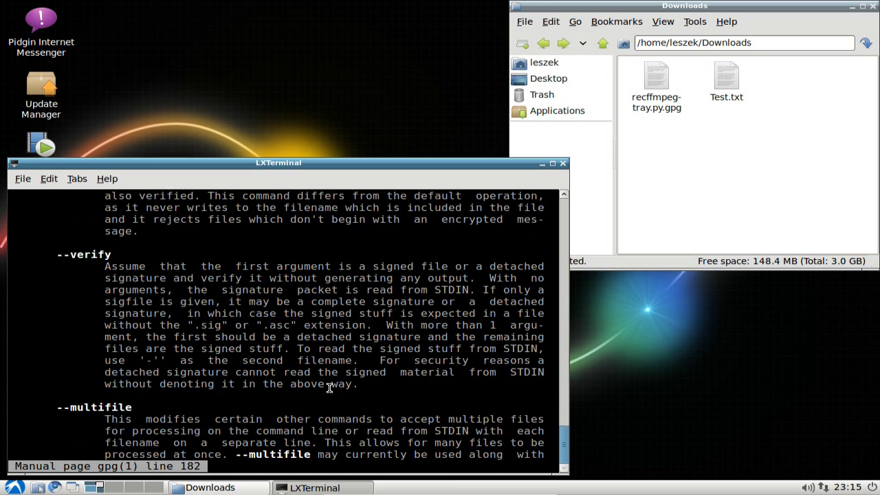
{"action": "key", "text": "Down"}
{"action": "key", "text": "Down"}
{"action": "key", "text": "Down"}
{"action": "key", "text": "Down"}
{"action": "key", "text": "Down"}
{"action": "key", "text": "Down"}
{"action": "key", "text": "Down"}
{"action": "key", "text": "Down"}
{"action": "key", "text": "Down"}
{"action": "key", "text": "Down"}
{"action": "key", "text": "Down"}
{"action": "key", "text": "Down"}
{"action": "key", "text": "Down"}
{"action": "key", "text": "Down"}
{"action": "key", "text": "Down"}
{"action": "key", "text": "Down"}
{"action": "key", "text": "Down"}
{"action": "key", "text": "Down"}
{"action": "key", "text": "Down"}
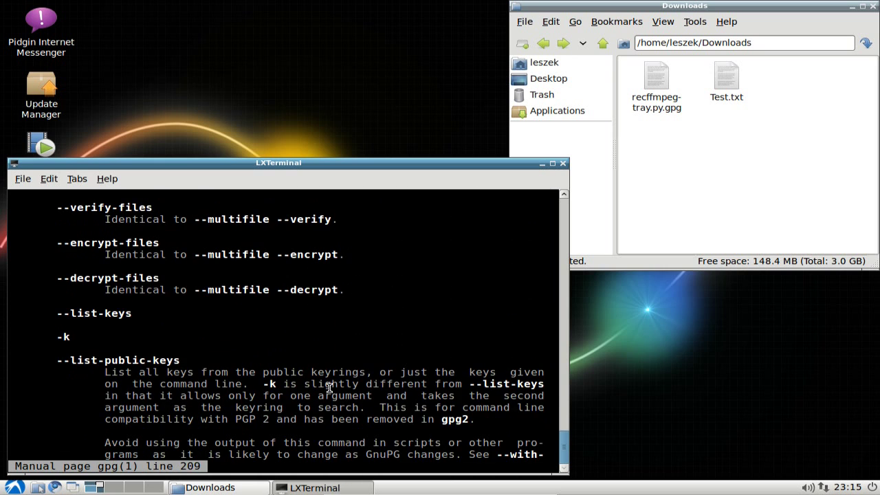
{"action": "key", "text": "Down"}
{"action": "key", "text": "Down"}
{"action": "key", "text": "Down"}
{"action": "key", "text": "Down"}
{"action": "key", "text": "Down"}
{"action": "key", "text": "Down"}
{"action": "key", "text": "Down"}
{"action": "key", "text": "Down"}
{"action": "key", "text": "Down"}
{"action": "key", "text": "Down"}
{"action": "key", "text": "Down"}
{"action": "key", "text": "Down"}
{"action": "key", "text": "Down"}
{"action": "key", "text": "Down"}
{"action": "key", "text": "Down"}
{"action": "key", "text": "Down"}
{"action": "key", "text": "Down"}
{"action": "key", "text": "Down"}
{"action": "key", "text": "Down"}
{"action": "key", "text": "Down"}
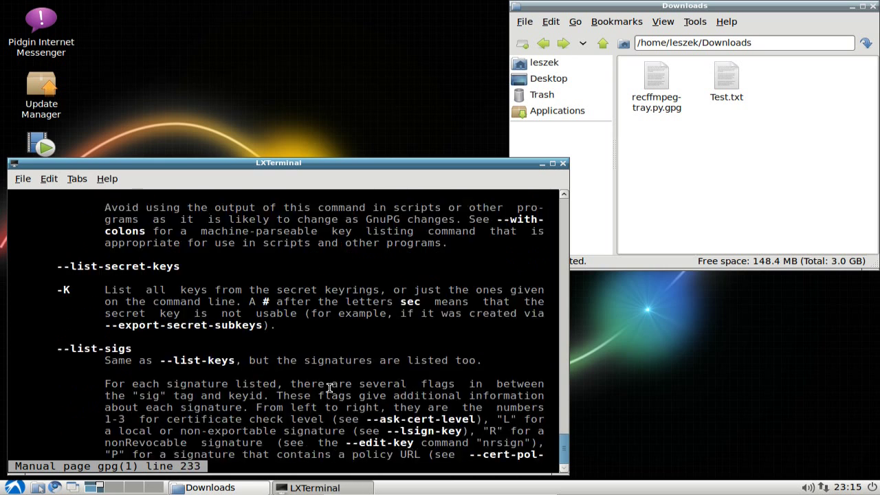
{"action": "key", "text": "Down"}
{"action": "key", "text": "Down"}
{"action": "key", "text": "Down"}
{"action": "key", "text": "Down"}
{"action": "key", "text": "Down"}
{"action": "key", "text": "Down"}
{"action": "key", "text": "Down"}
{"action": "key", "text": "Down"}
{"action": "key", "text": "Down"}
{"action": "key", "text": "Down"}
{"action": "key", "text": "Down"}
{"action": "key", "text": "Down"}
{"action": "key", "text": "Down"}
{"action": "key", "text": "Down"}
{"action": "key", "text": "Down"}
{"action": "key", "text": "Down"}
{"action": "key", "text": "Down"}
{"action": "key", "text": "Down"}
{"action": "key", "text": "Down"}
{"action": "key", "text": "Down"}
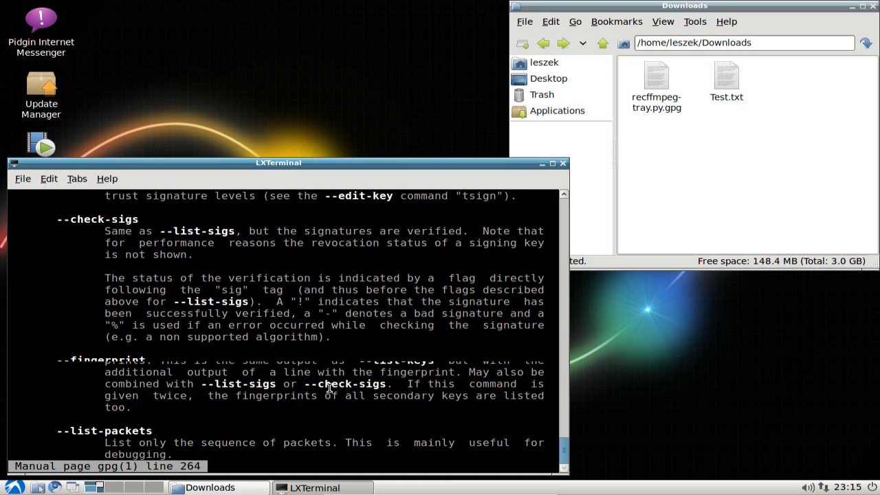
- Search the manual for 'cipher' and step through matches to --s2k-cipher-algo
{"action": "key", "text": "Down"}
{"action": "key", "text": "Down"}
{"action": "key", "text": "Down"}
{"action": "key", "text": "Down"}
{"action": "key", "text": "Down"}
{"action": "key", "text": "Down"}
{"action": "key", "text": "Down"}
{"action": "key", "text": "Down"}
{"action": "key", "text": "Down"}
{"action": "key", "text": "Down"}
{"action": "key", "text": "Down"}
{"action": "key", "text": "Down"}
{"action": "key", "text": "Down"}
{"action": "key", "text": "Down"}
{"action": "key", "text": "Down"}
{"action": "key", "text": "Down"}
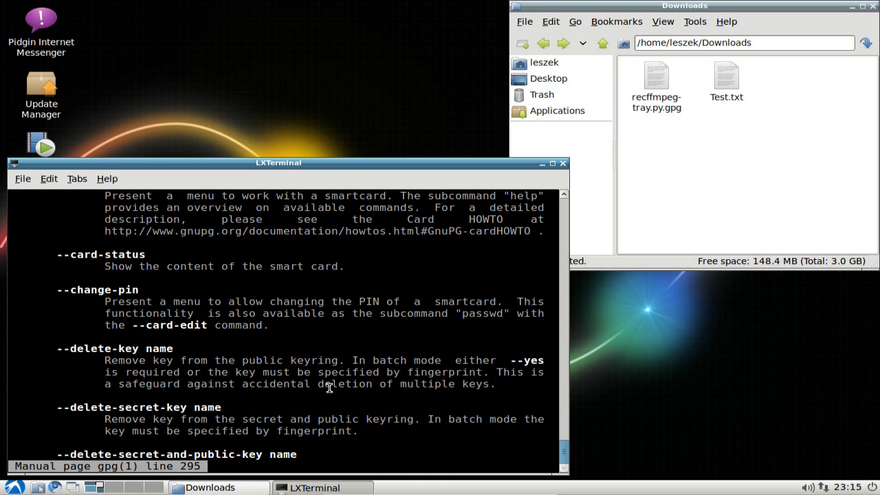
{"action": "type", "text": "/cipher"}
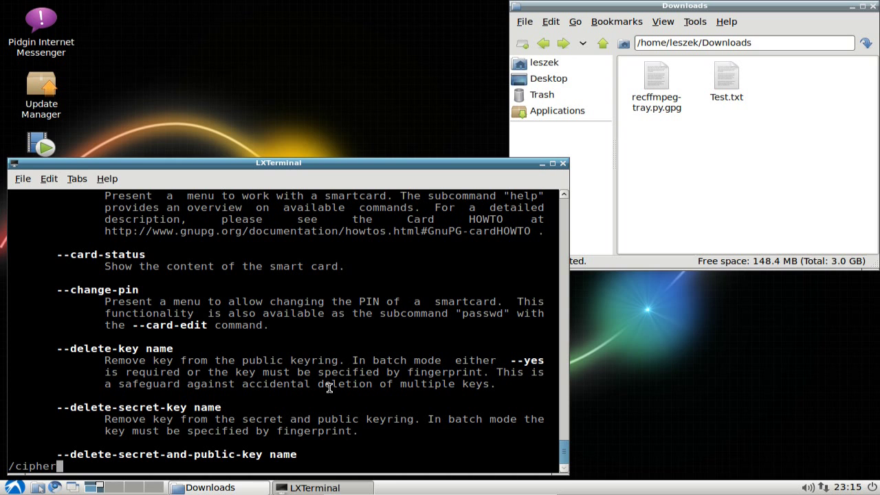
{"action": "key", "text": "Return"}
{"action": "key", "text": "n"}
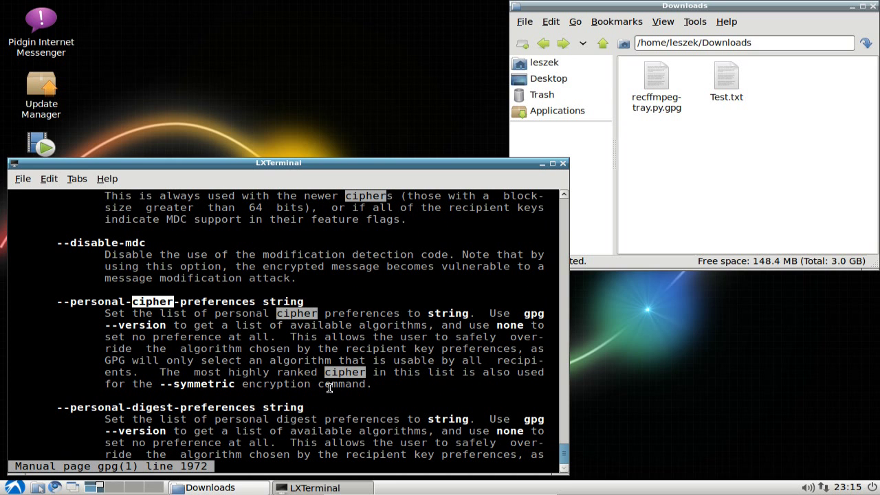
{"action": "key", "text": "n"}
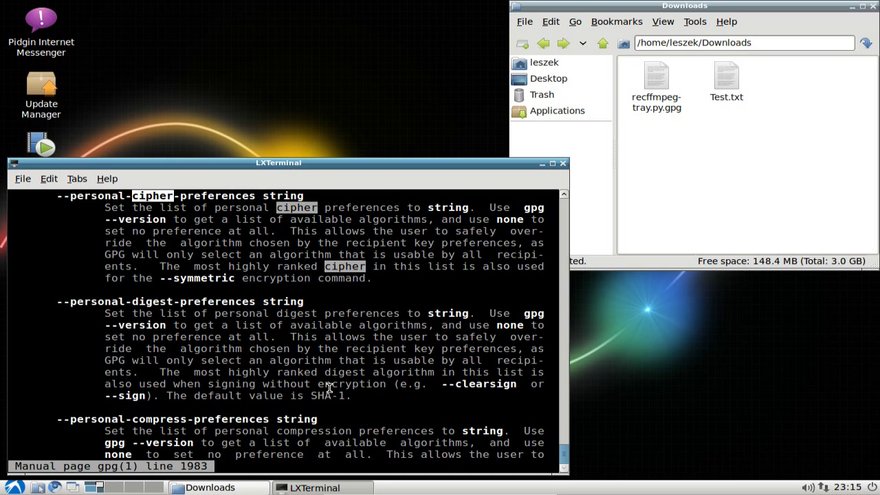
{"action": "key", "text": "n"}
{"action": "key", "text": "n"}
{"action": "key", "text": "n"}
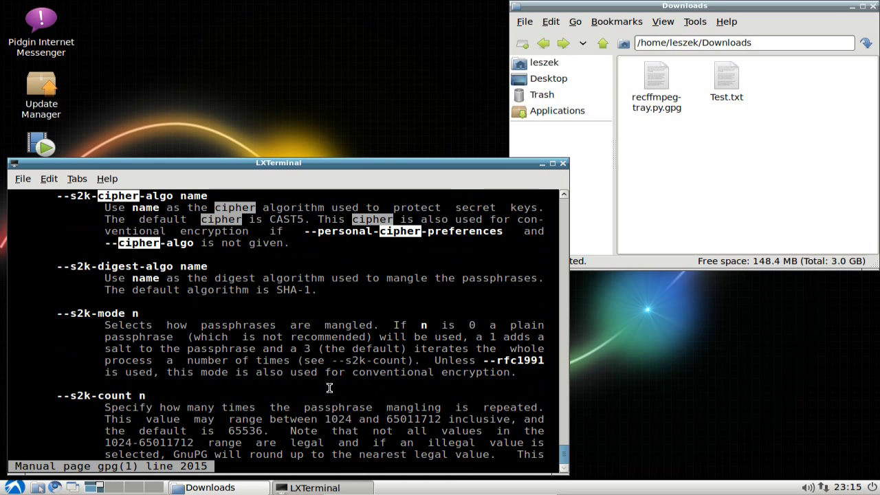
{"action": "key", "text": "Down"}
{"action": "key", "text": "Down"}
{"action": "key", "text": "Down"}
{"action": "key", "text": "Down"}
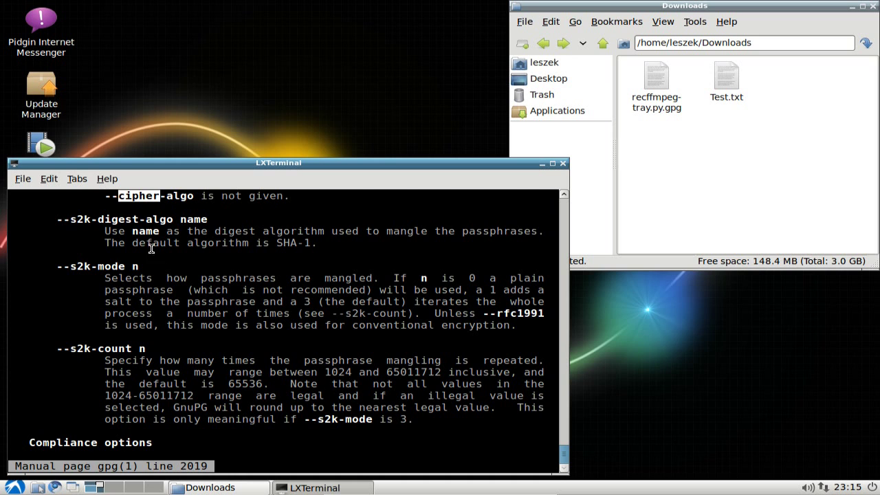
- Copy the --cipher-algo option text and return to a clean shell prompt
{"action": "scroll", "coordinate": [152, 249], "scroll_direction": "up", "scroll_amount": 1}
{"action": "left_click_drag", "start_coordinate": [146, 230], "coordinate": [192, 231]}
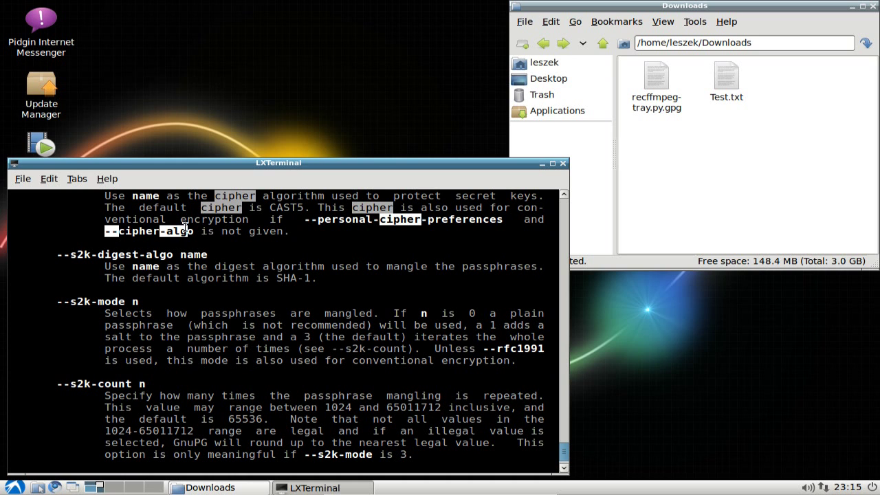
{"action": "right_click", "coordinate": [170, 232]}
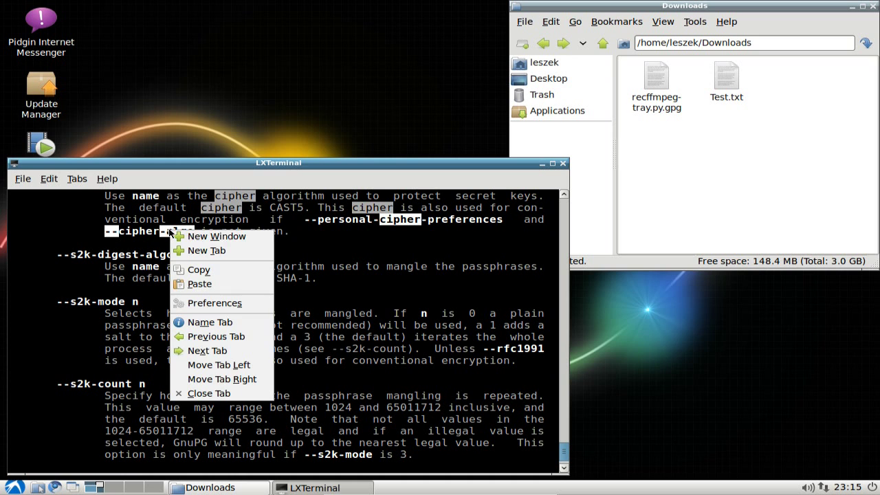
{"action": "left_click", "coordinate": [200, 269]}
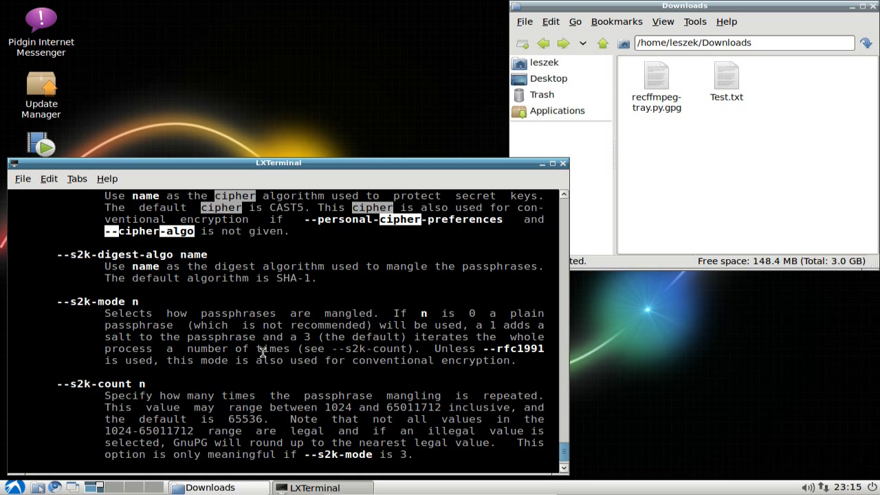
{"action": "scroll", "coordinate": [265, 353], "scroll_direction": "down", "scroll_amount": 1}
{"action": "key", "text": "ctrl+l"}
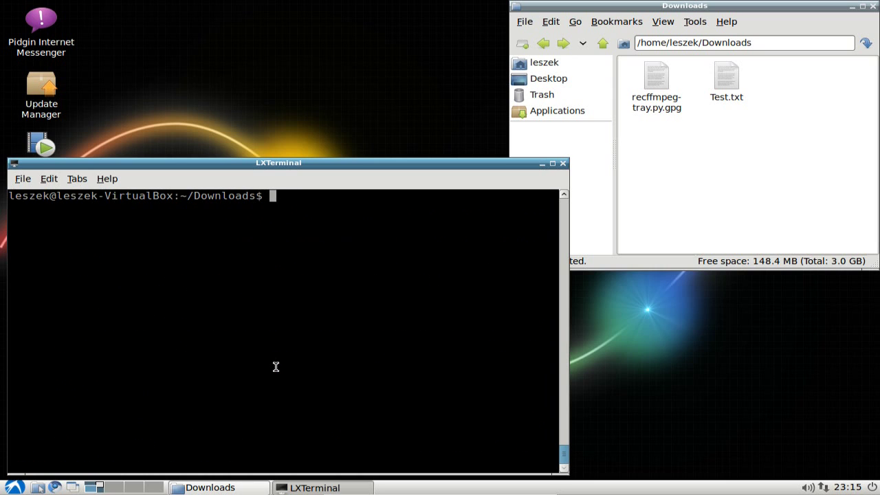
- Run gpg --cipher-algo AES256 -c Test.txt, entering the passphrase twice
{"action": "type", "text": "gpg"}
{"action": "right_click", "coordinate": [277, 327]}
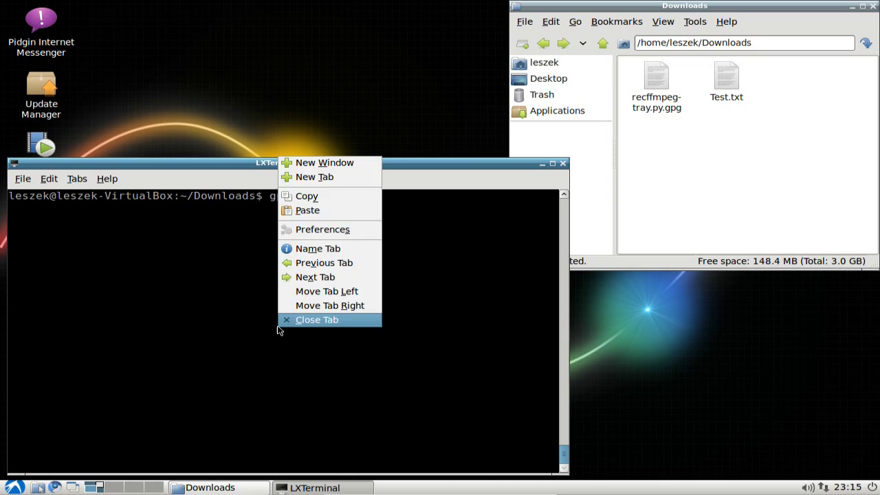
{"action": "left_click", "coordinate": [326, 213]}
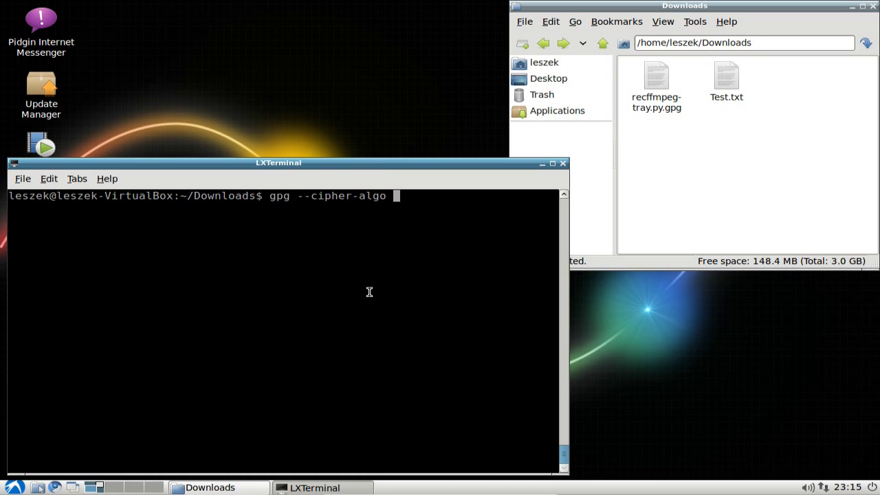
{"action": "type", "text": "AES256 -c Tes"}
{"action": "key", "text": "Tab"}
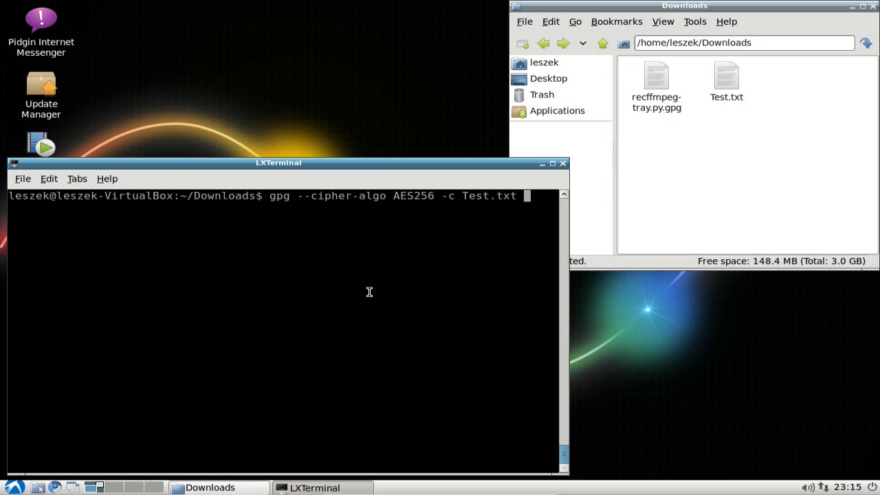
{"action": "key", "text": "Return"}
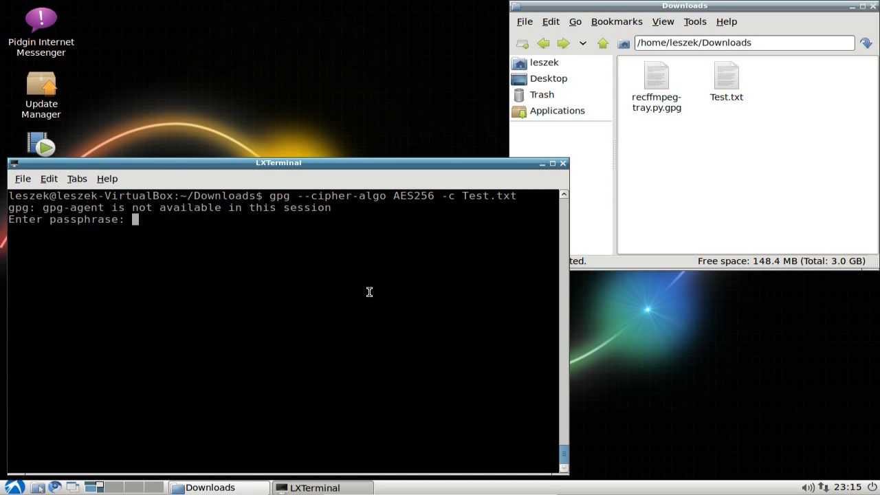
{"action": "key", "text": "Return"}
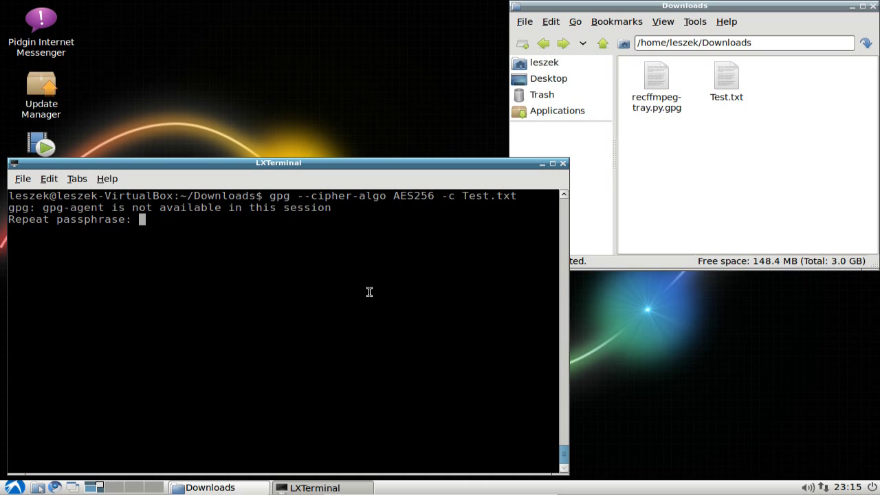
{"action": "key", "text": "Return"}
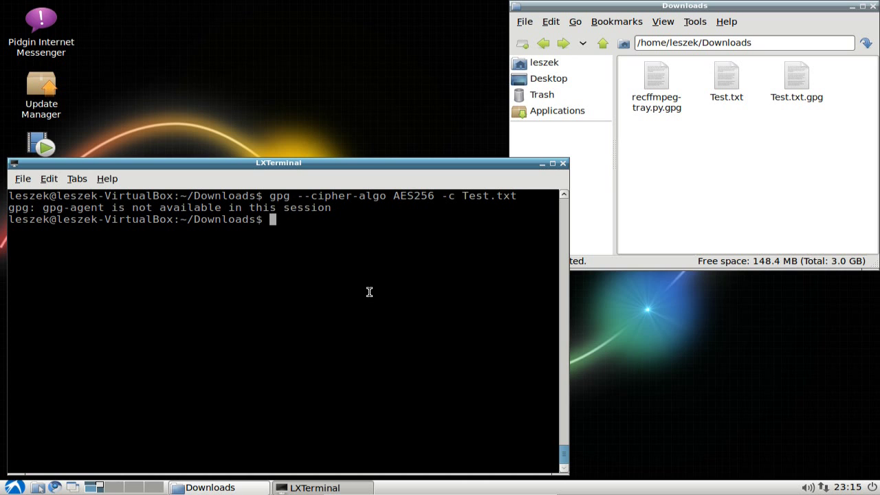
{"action": "left_click", "coordinate": [756, 129]}
{"action": "left_click", "coordinate": [717, 79]}
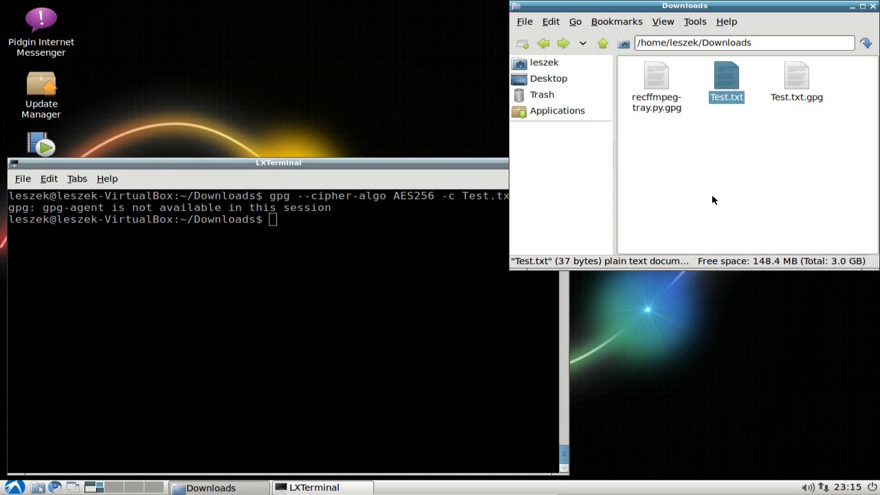
- Delete the original Test.txt from Downloads, leaving Test.txt.gpg selected
{"action": "key", "text": "Delete"}
{"action": "key", "text": "Return"}
{"action": "left_click", "coordinate": [727, 100]}
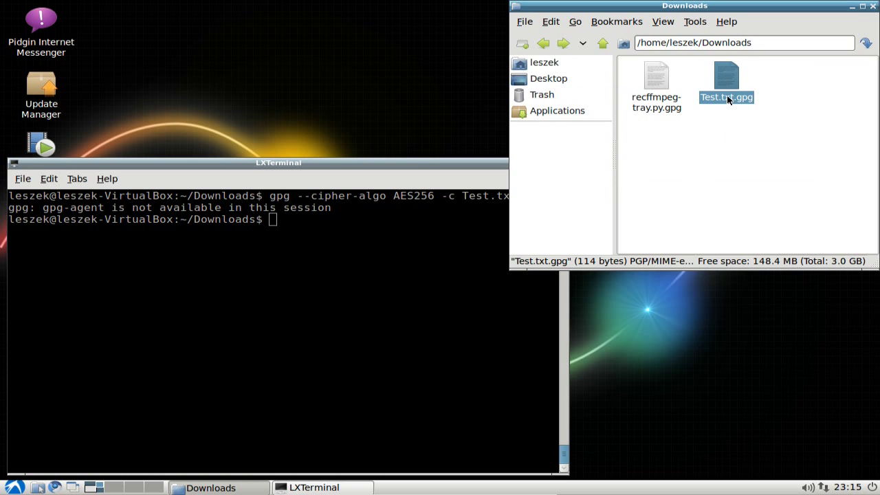
- Run gpg -d Test.txt.gpg to confirm AES256 encryption, then cancel the passphrase prompt
{"action": "left_click", "coordinate": [308, 279]}
{"action": "type", "text": "gpg -d "}
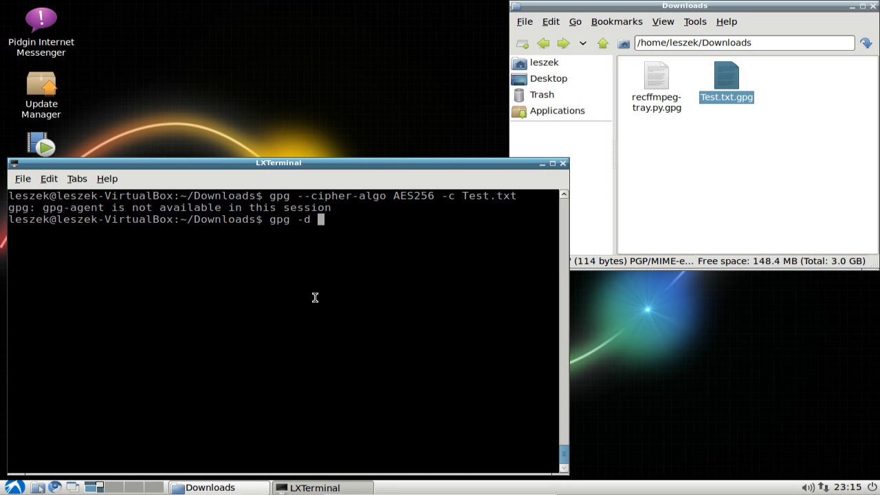
{"action": "type", "text": "Test.txt.gpg"}
{"action": "key", "text": "Return"}
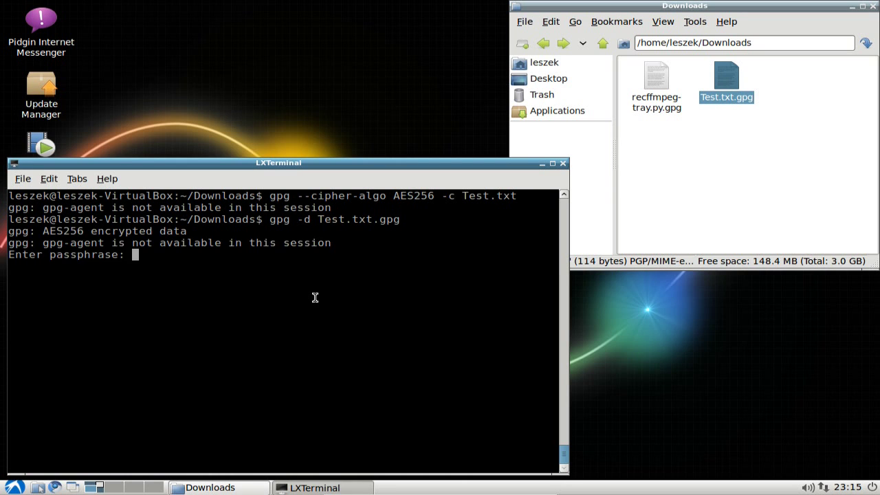
{"action": "left_click_drag", "start_coordinate": [42, 231], "coordinate": [86, 232]}
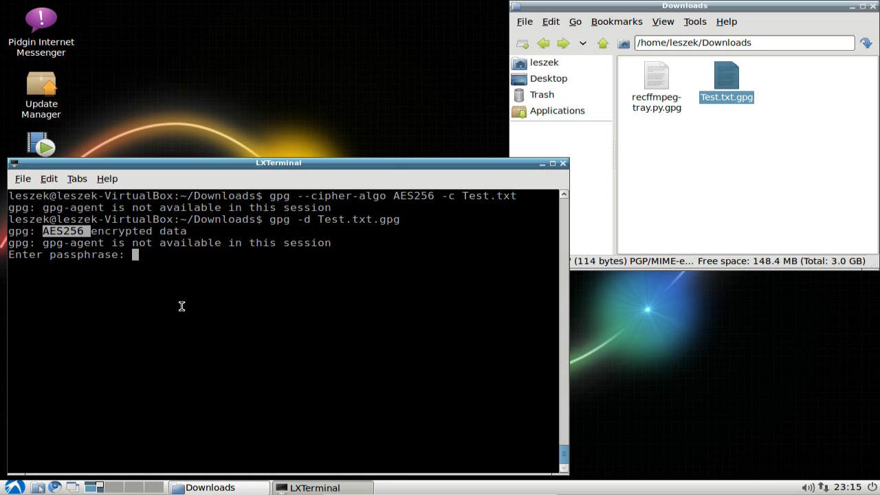
{"action": "left_click", "coordinate": [224, 347]}
{"action": "key", "text": "ctrl+c"}
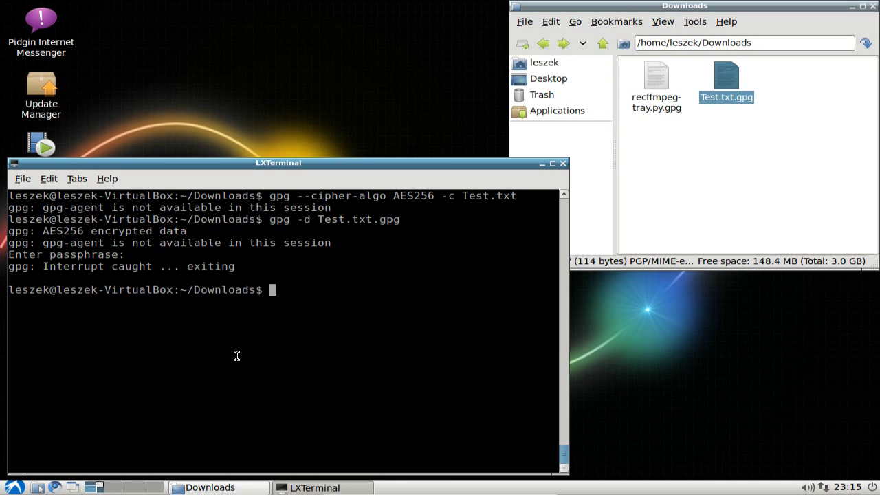
- Clear and close the terminal, and move the Downloads window to the screen centre
{"action": "key", "text": "ctrl+l"}
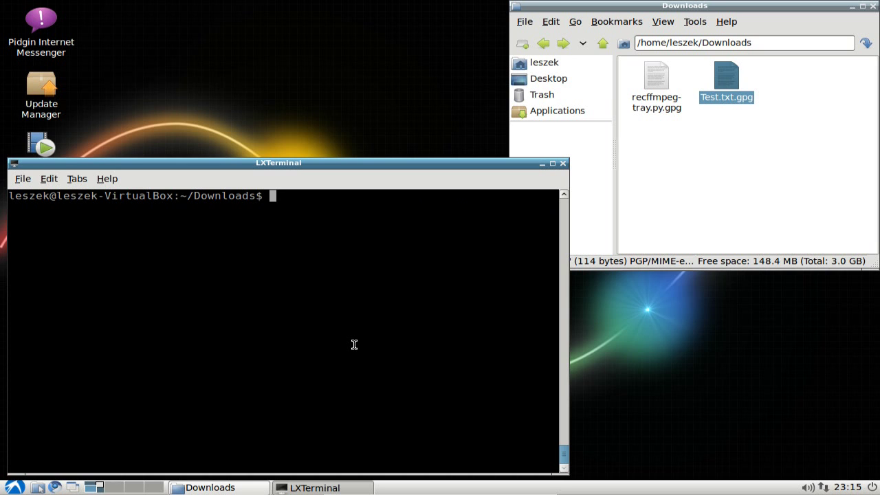
{"action": "key", "text": "ctrl+d"}
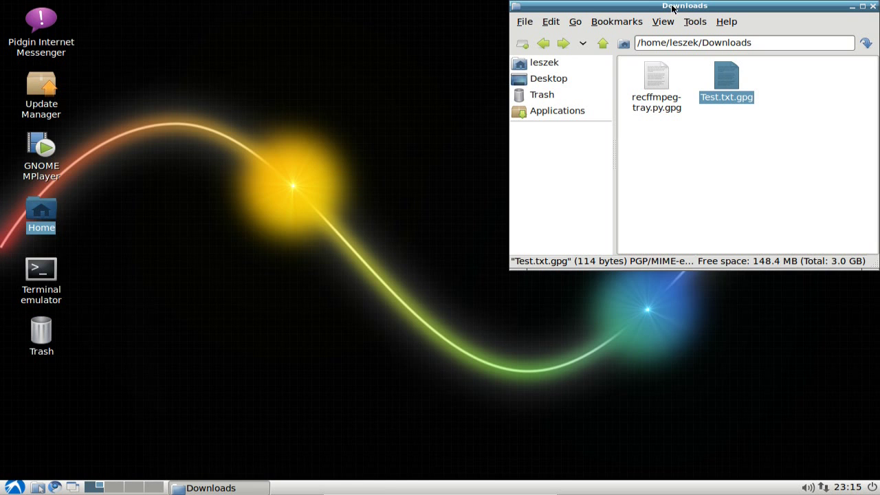
{"action": "left_click_drag", "start_coordinate": [672, 8], "coordinate": [465, 79]}
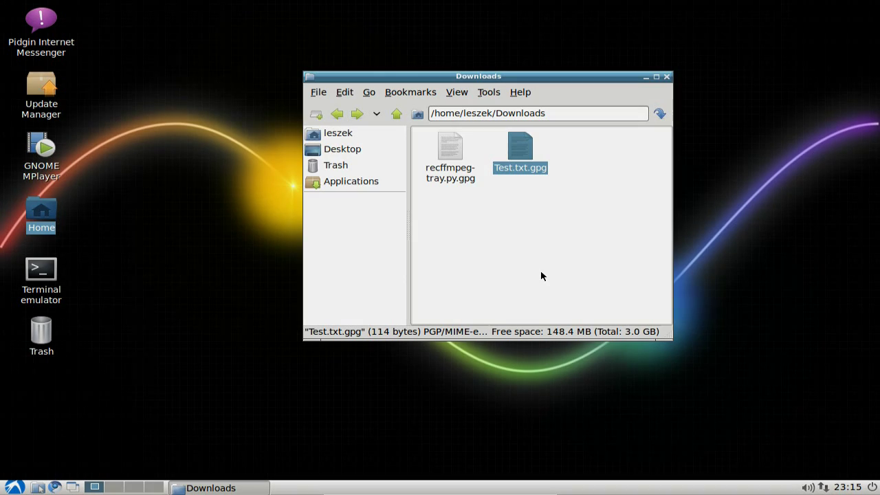